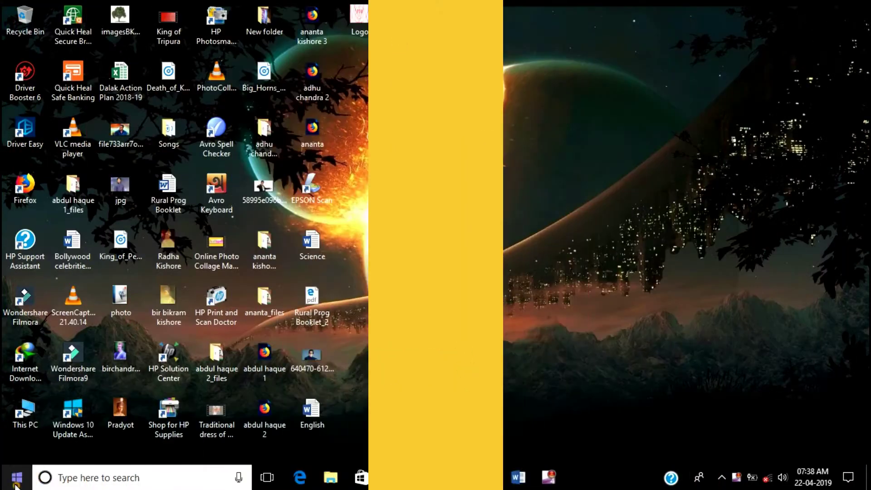
Step: Launch Publisher 2016 from the Microsoft Office 2016 folder in the Start menu
left_click(25, 476)
scroll(92, 282, "down", 5)
scroll(92, 281, "down", 3)
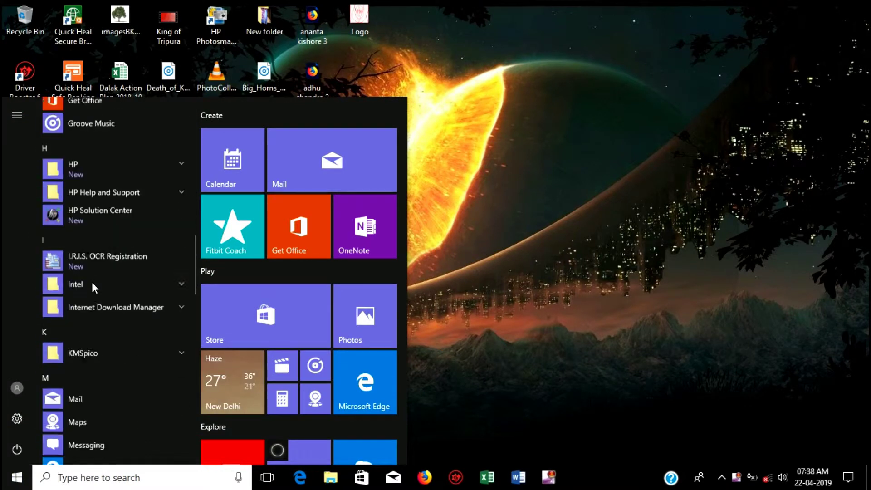
scroll(92, 282, "down", 3)
scroll(92, 283, "down", 2)
scroll(92, 282, "down", 3)
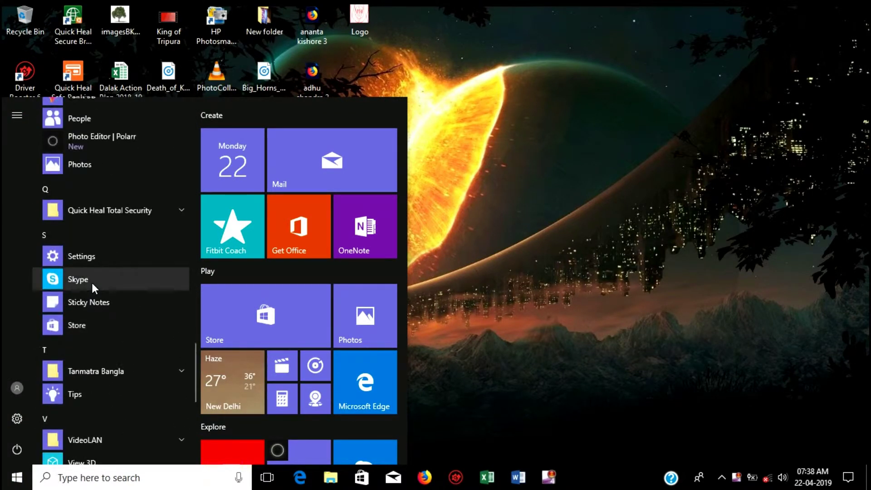
scroll(92, 282, "down", 3)
scroll(91, 282, "up", 2)
scroll(91, 281, "up", 6)
scroll(92, 285, "up", 1)
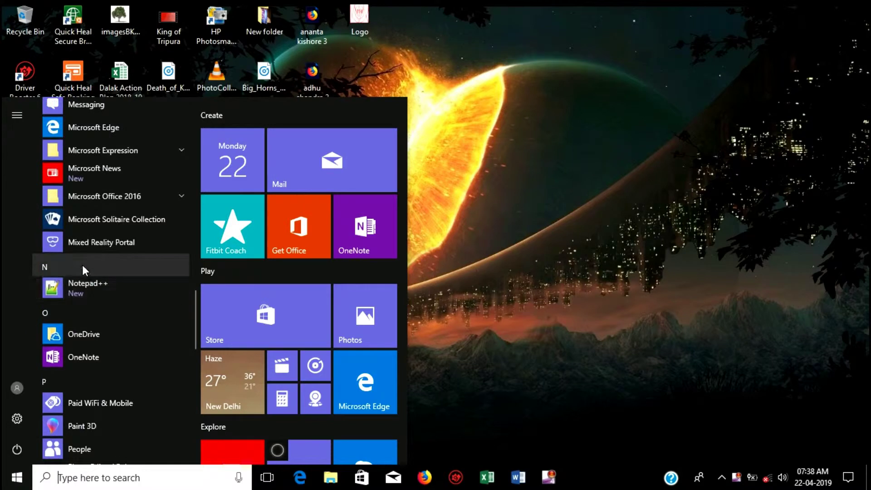
scroll(114, 279, "up", 3)
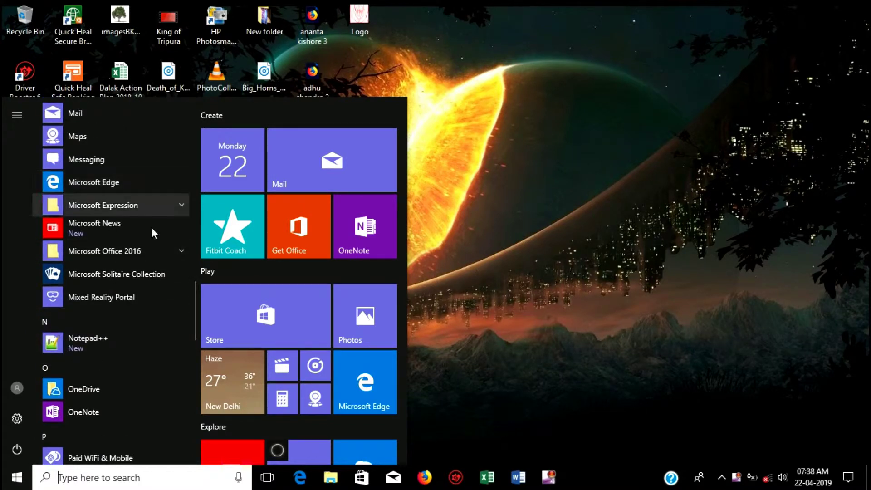
left_click(171, 252)
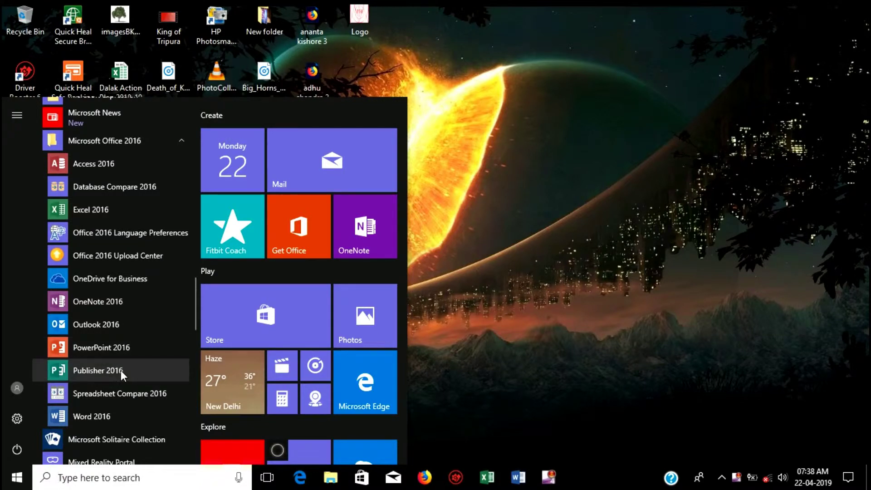
left_click(103, 370)
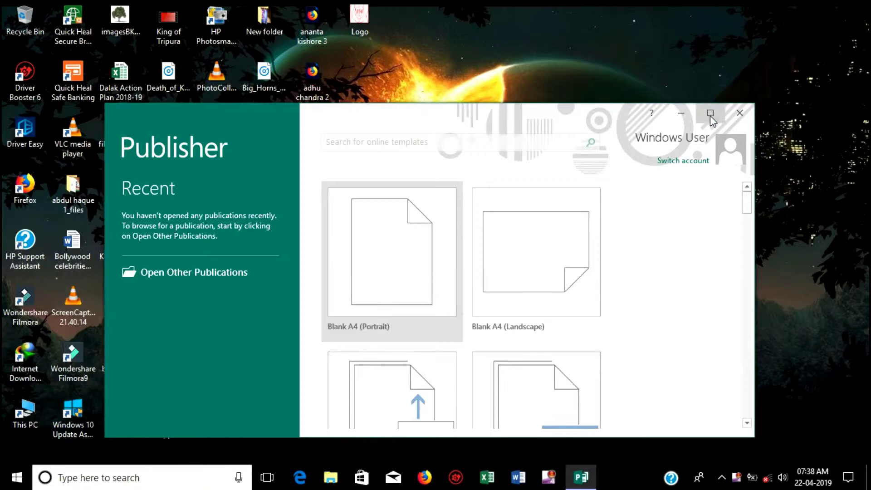
Step: Maximize the Publisher start window and browse the publication template categories
left_click(711, 114)
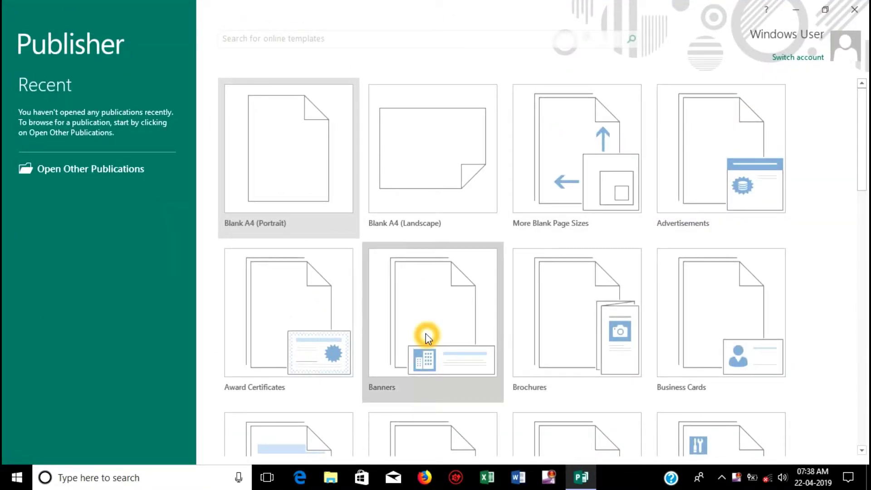
scroll(425, 333, "down", 1)
scroll(426, 333, "down", 2)
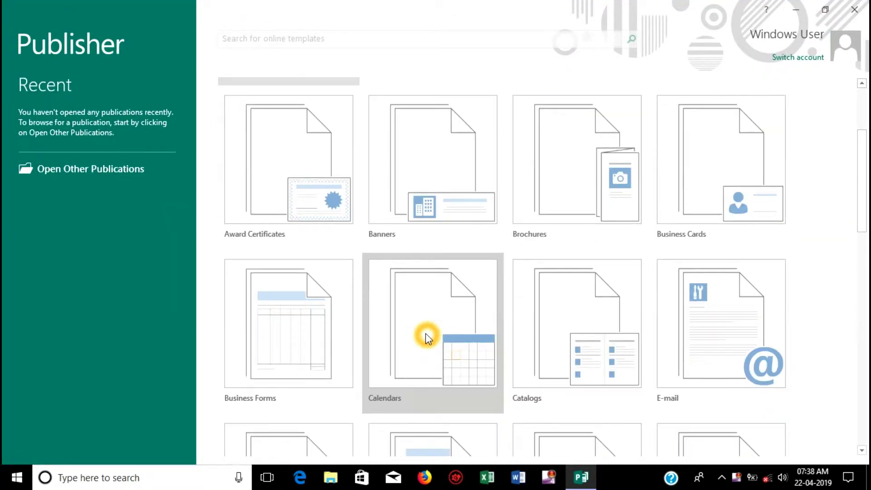
scroll(425, 333, "down", 1)
scroll(425, 333, "down", 1)
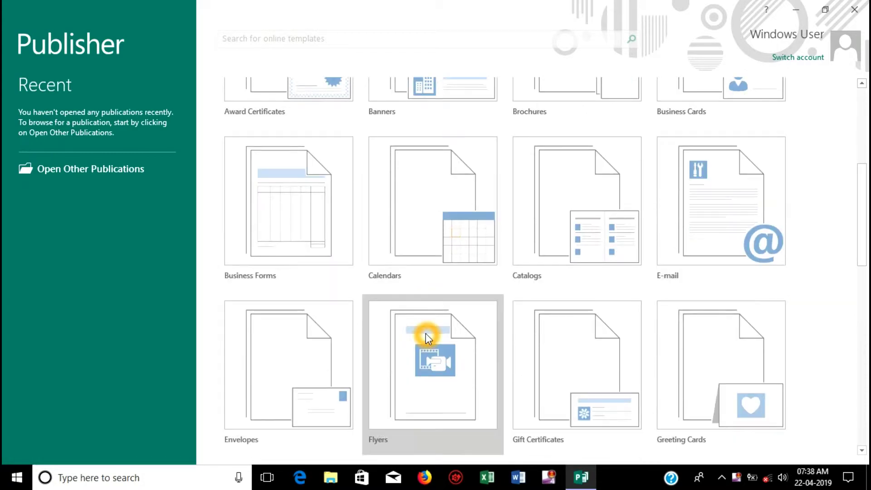
scroll(425, 334, "up", 3)
scroll(426, 334, "up", 1)
scroll(426, 333, "up", 1)
scroll(425, 333, "down", 1)
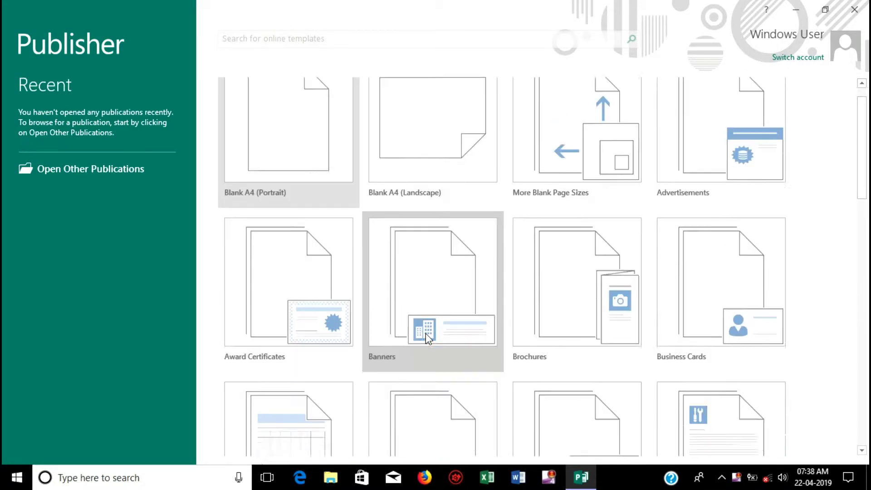
scroll(426, 333, "down", 2)
scroll(430, 326, "down", 2)
scroll(430, 326, "down", 2)
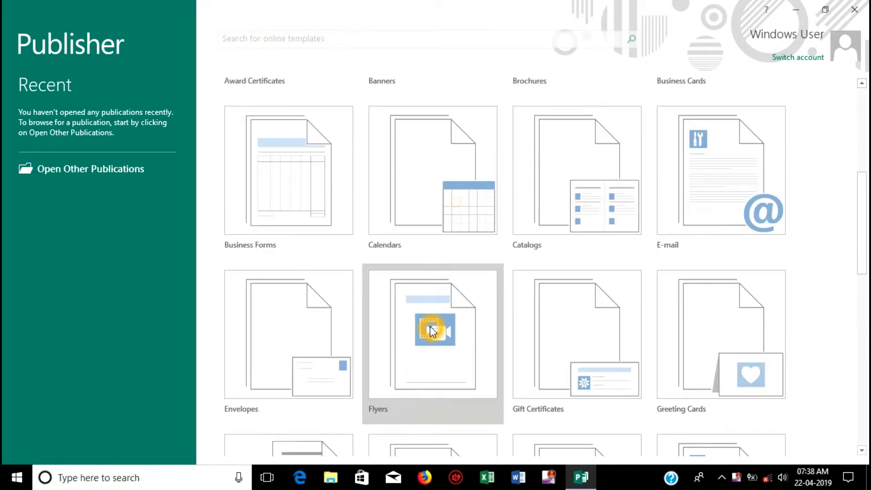
scroll(430, 331, "down", 2)
scroll(430, 331, "down", 2)
scroll(431, 331, "down", 4)
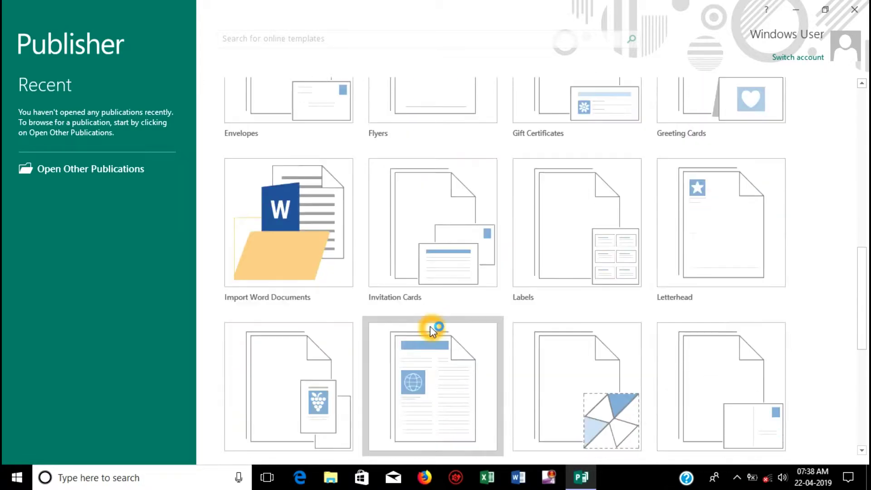
scroll(430, 332, "down", 3)
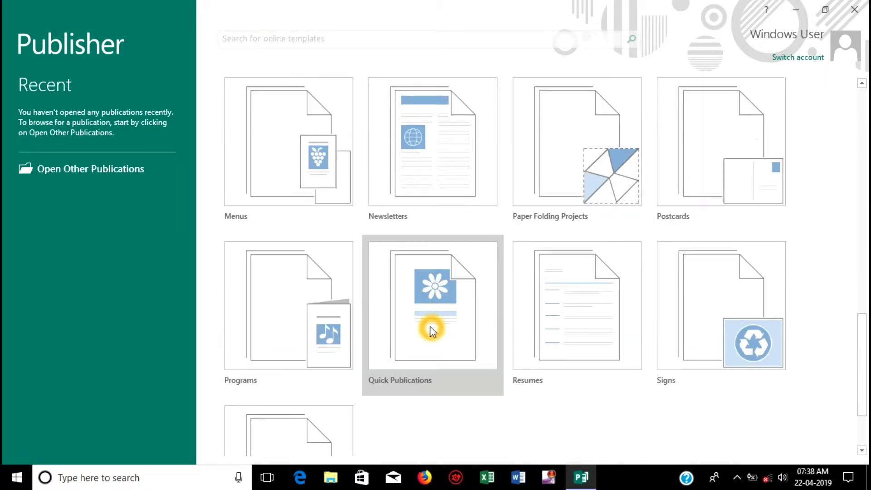
scroll(414, 380, "down", 2)
scroll(415, 377, "up", 3)
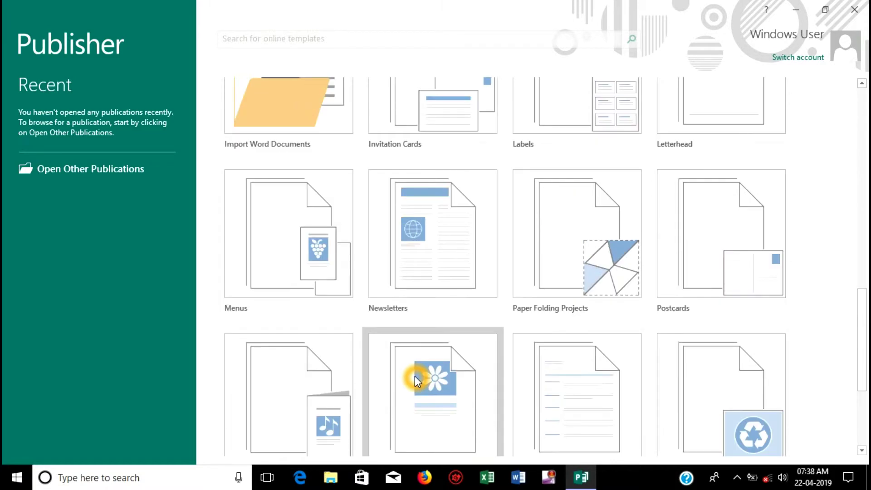
scroll(415, 375, "up", 3)
scroll(416, 381, "up", 4)
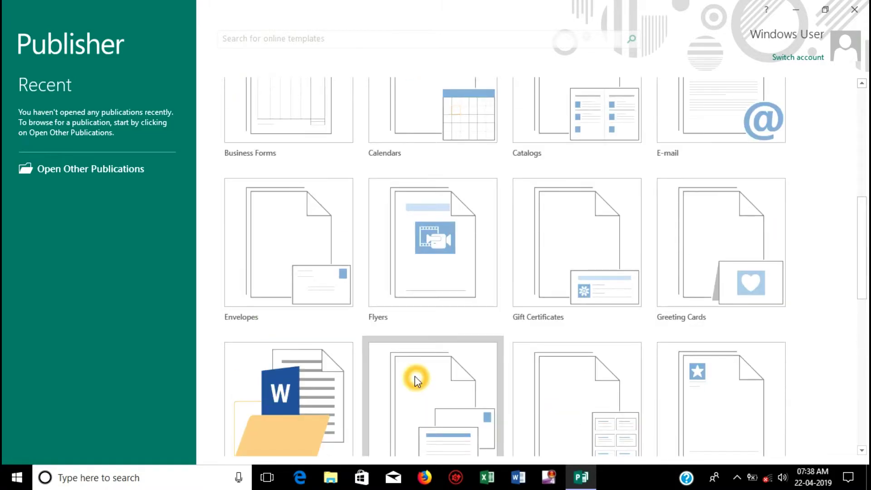
scroll(414, 381, "up", 2)
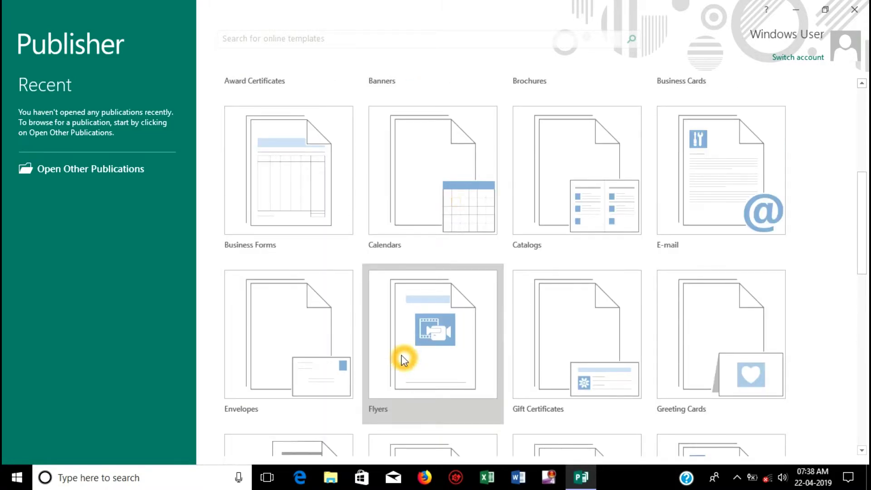
scroll(404, 360, "up", 3)
scroll(404, 360, "up", 2)
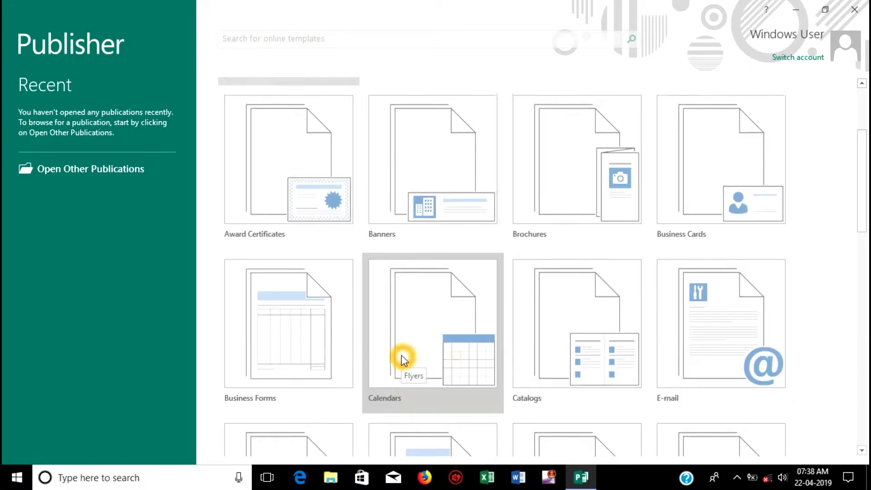
Step: Create a new publication from the Ambassador business card template
left_click(745, 244)
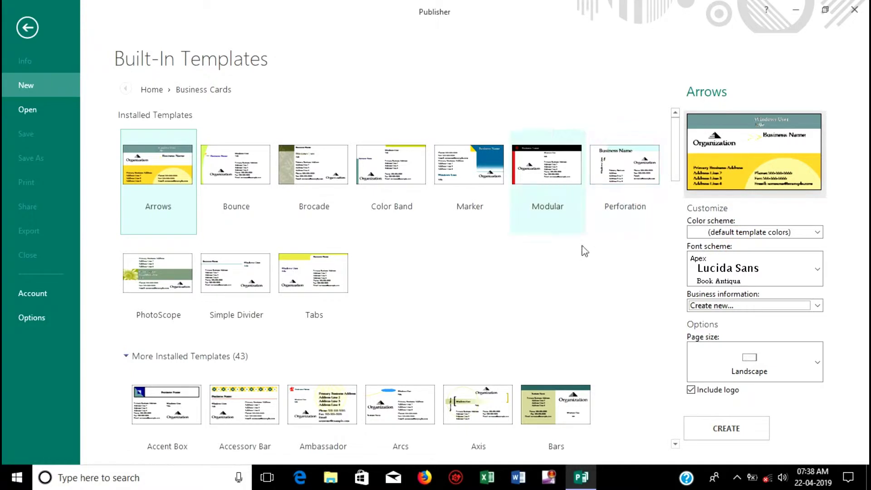
scroll(574, 322, "down", 3)
scroll(573, 322, "down", 5)
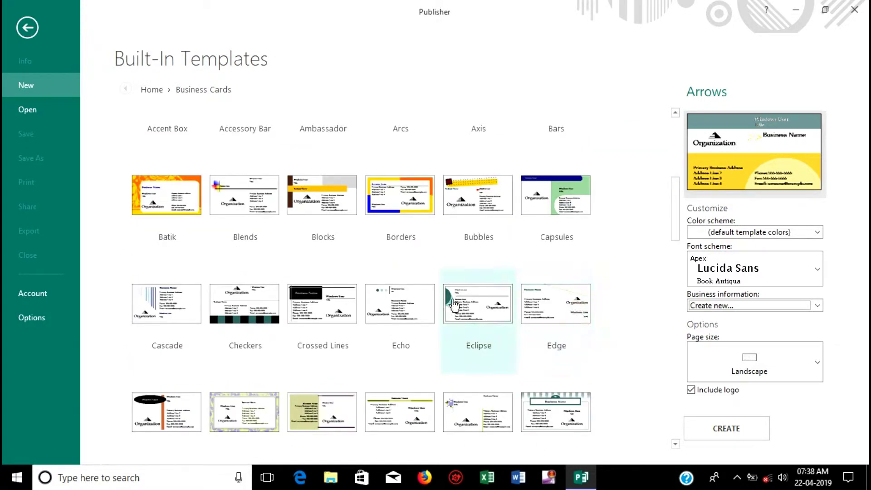
scroll(405, 297, "down", 5)
scroll(405, 299, "up", 5)
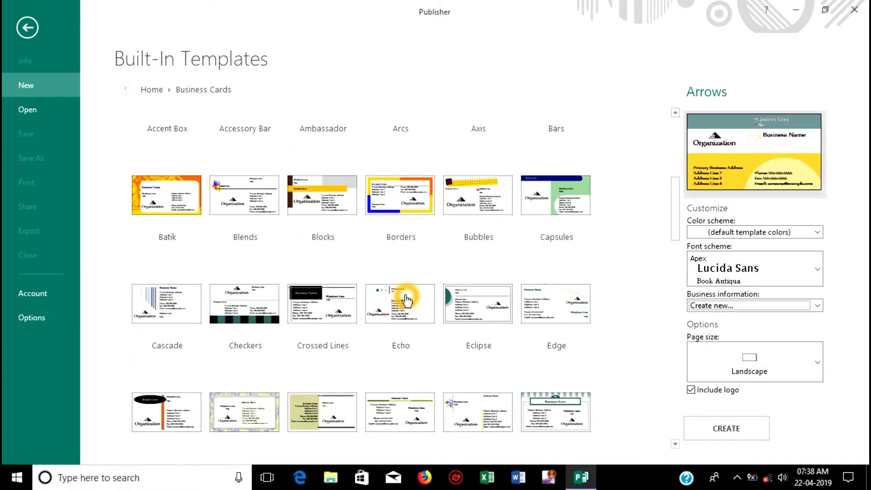
scroll(407, 300, "up", 3)
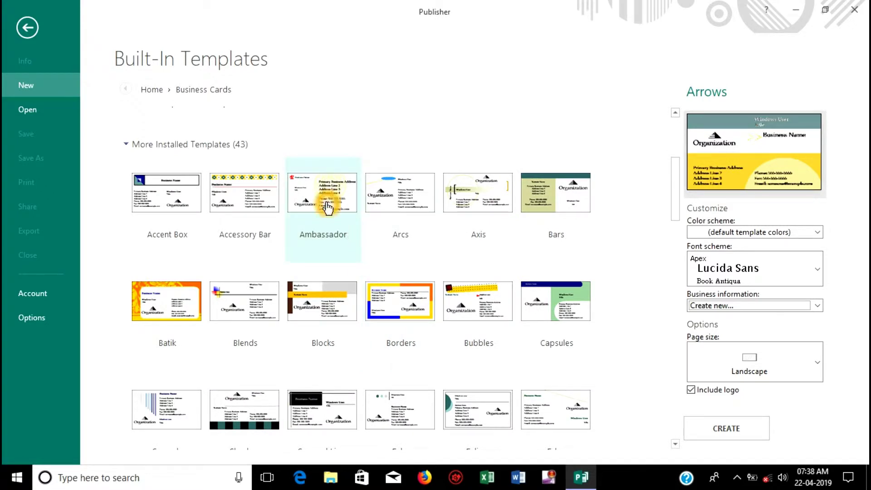
left_click(327, 208)
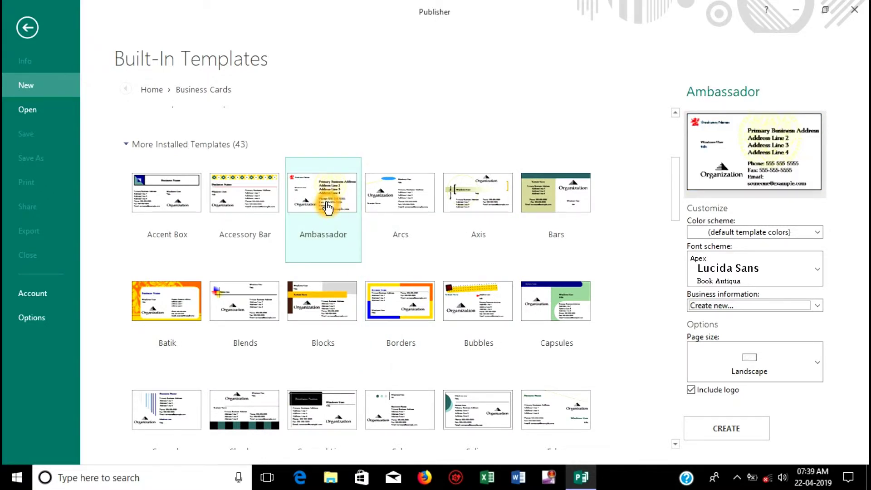
left_click(740, 435)
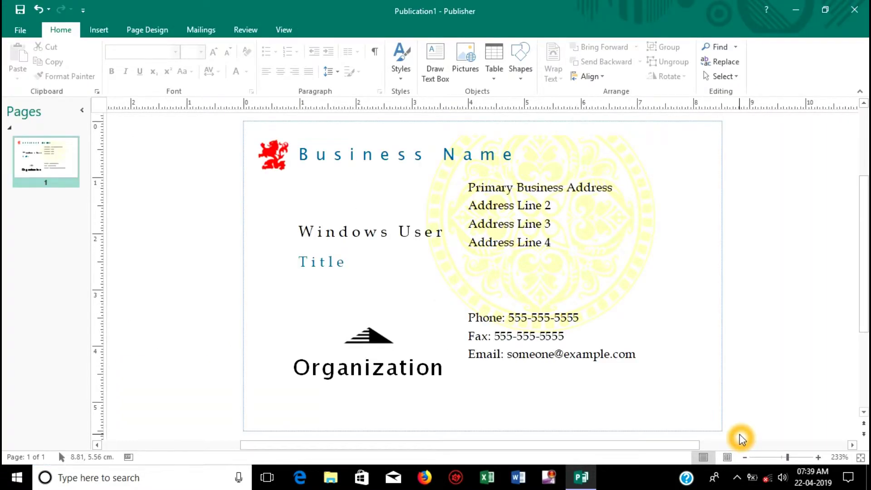
Step: Apply the blue horizontal gradient page background and select the Business Name placeholder text
mouse_move(541, 214)
left_click(712, 138)
left_click(741, 254)
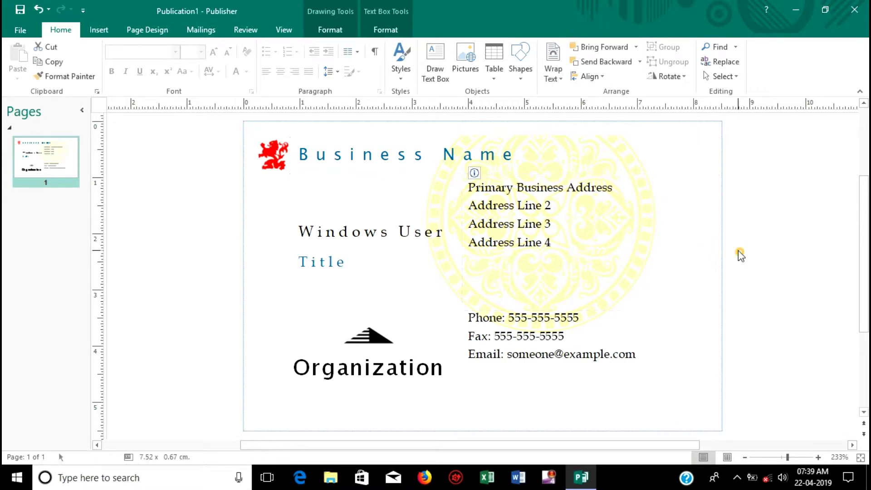
left_click(142, 30)
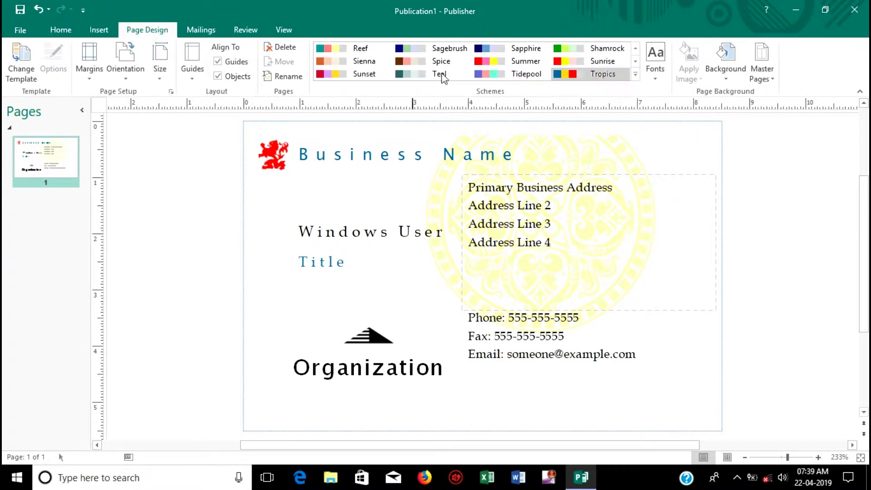
left_click(727, 64)
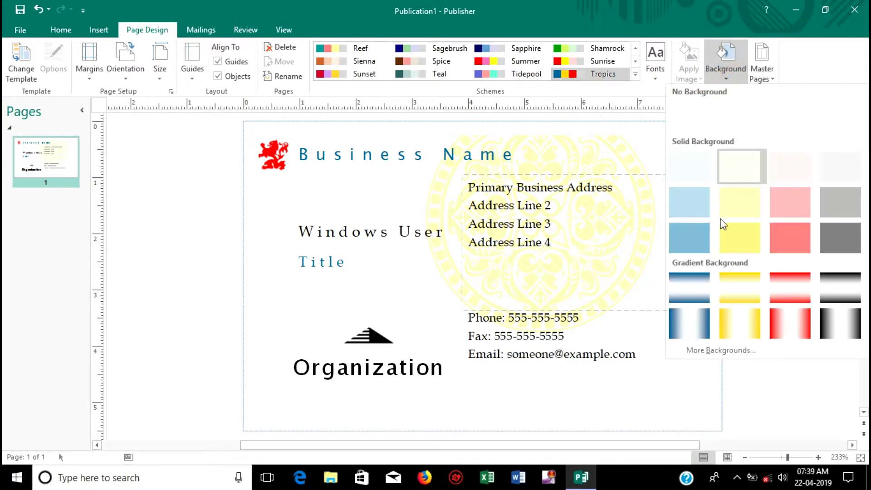
left_click(707, 289)
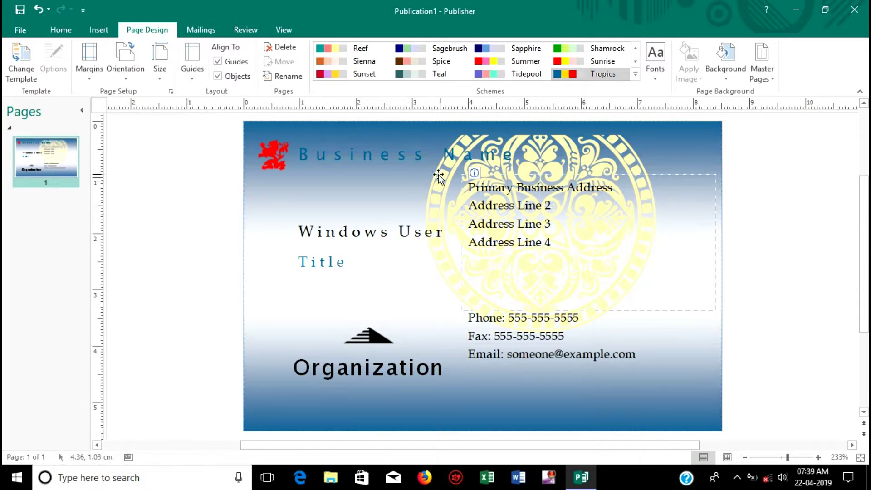
left_click(517, 162)
left_click_drag(528, 159, 357, 157)
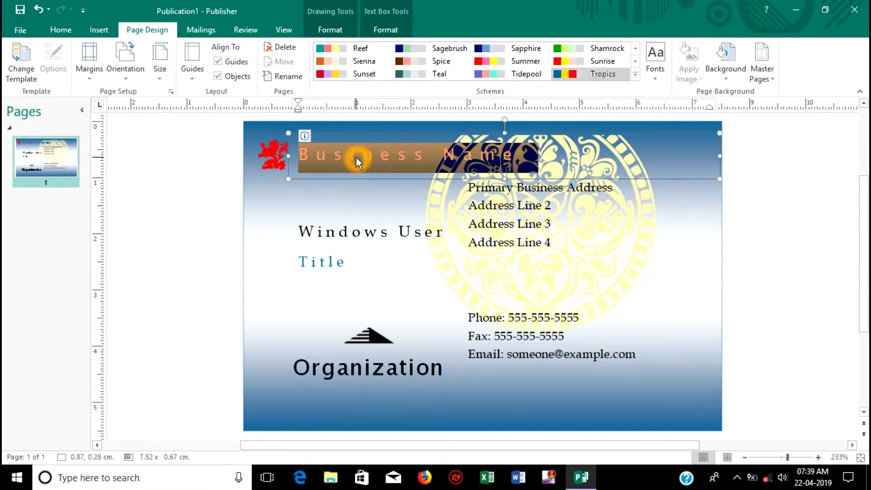
Step: Replace the business name placeholder with PAUL HARDWORKS LTD in capitals and select that line
type("PAu")
key("BackSpace")
key("BackSpace")
key("BackSpace")
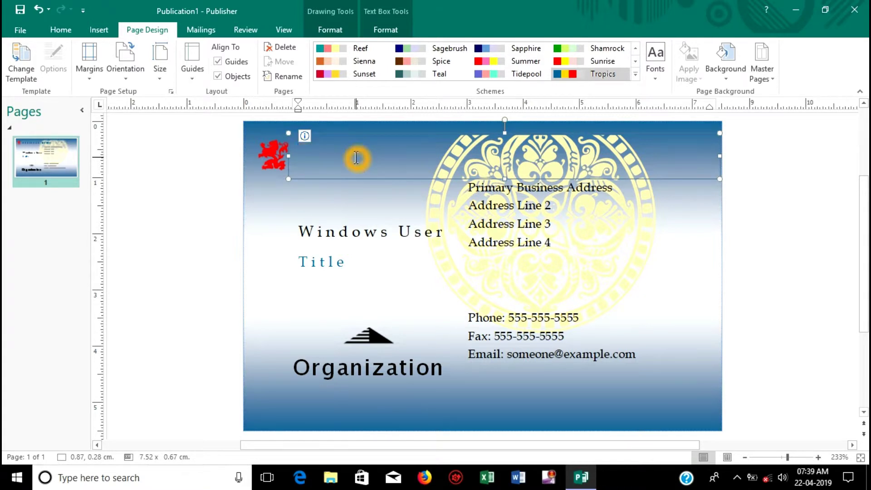
key("Caps_Lock")
key("Caps_Lock")
key("Caps_Lock")
type("PAUL HARDWORKS LTD")
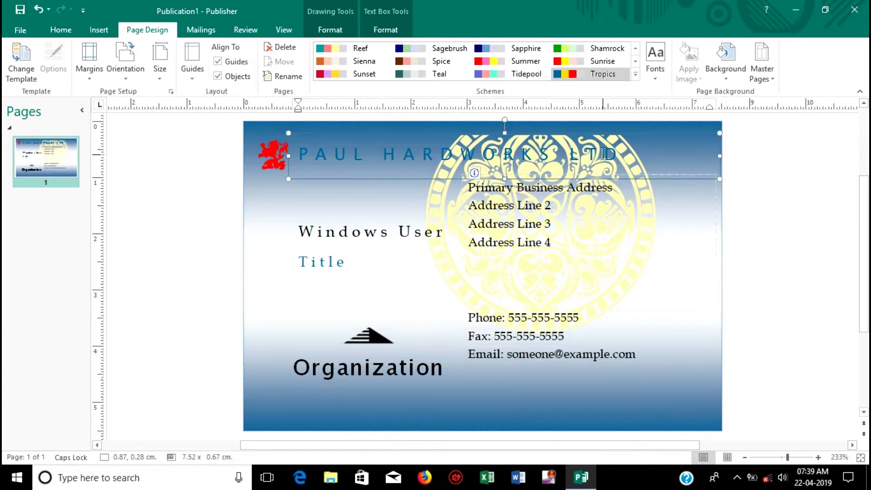
triple_click(340, 156)
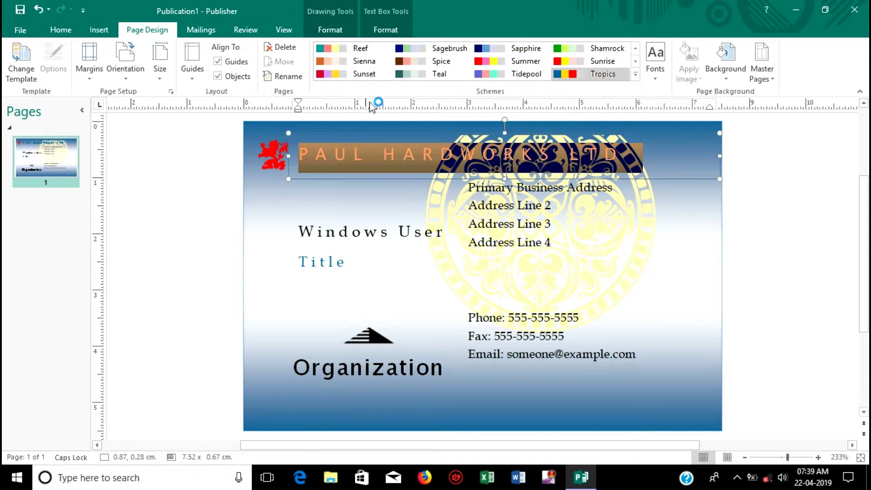
Step: Apply the Tidepool colour scheme and the Civic font scheme to the card
left_click(488, 74)
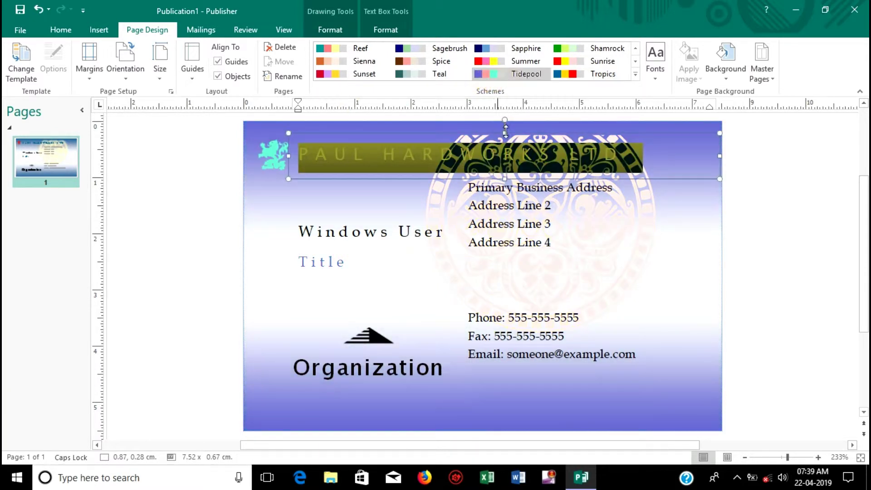
left_click(572, 263)
left_click(608, 157)
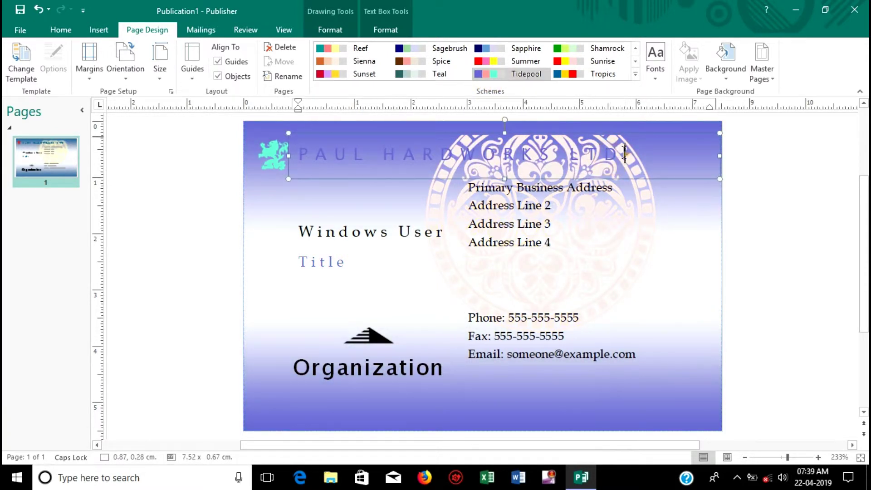
left_click_drag(631, 157, 323, 151)
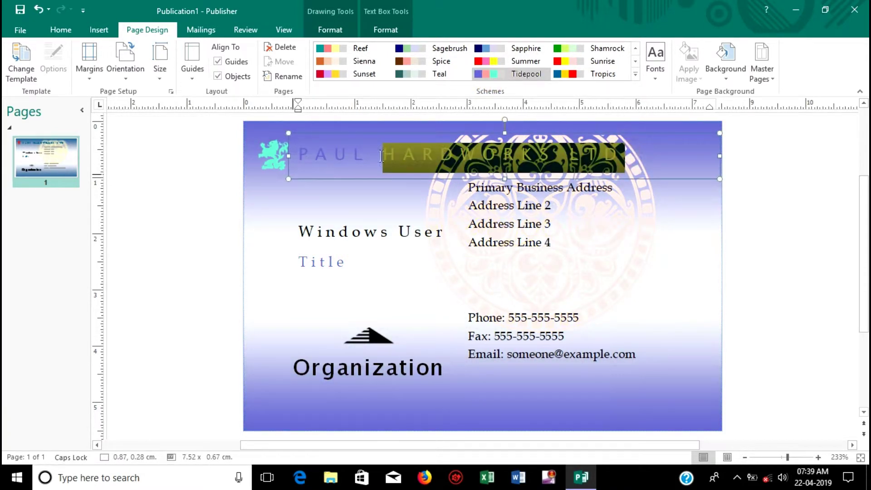
left_click(658, 81)
left_click(701, 224)
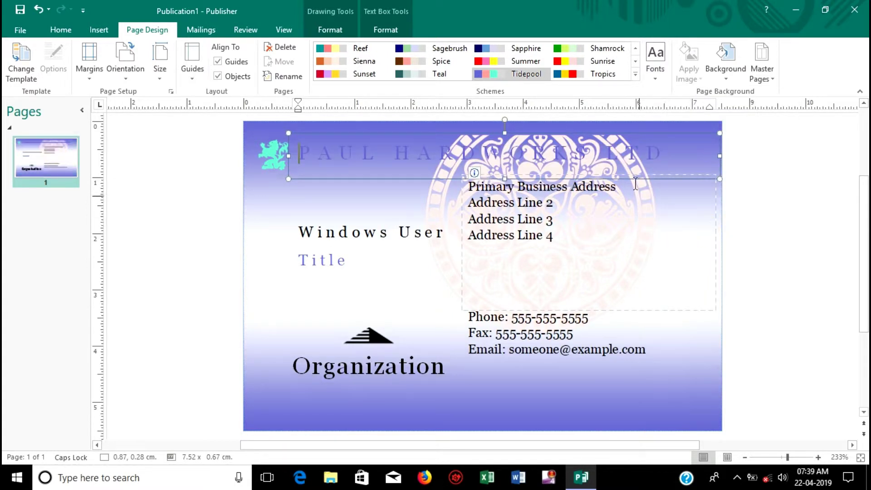
Step: Make the PAUL HARDWORKS LTD heading text yellow
left_click_drag(670, 155, 297, 154)
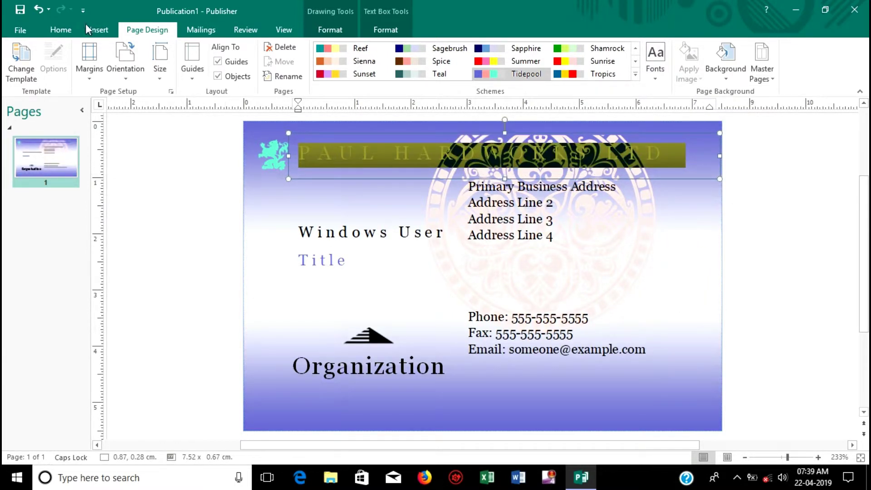
left_click(72, 31)
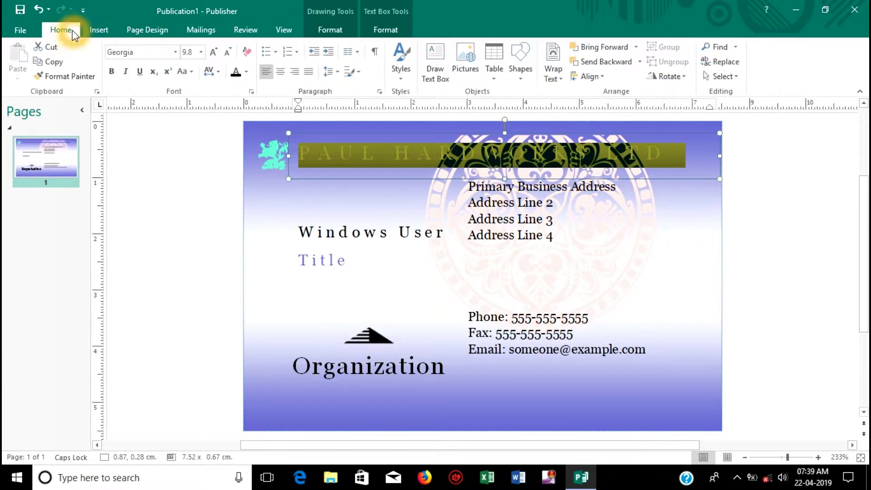
left_click(246, 71)
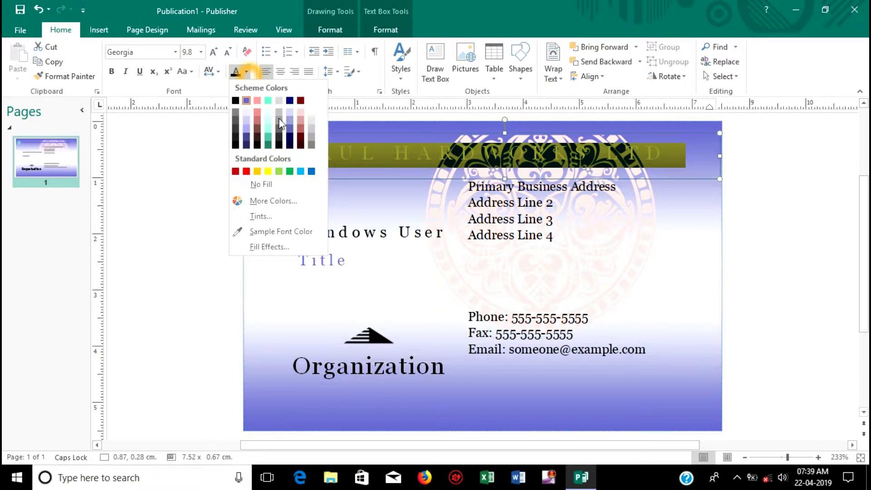
left_click(272, 171)
left_click(542, 175)
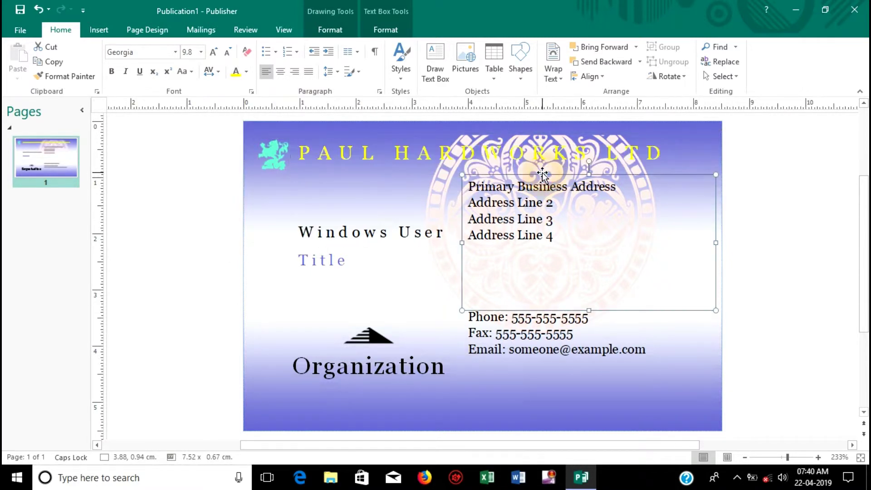
left_click(631, 232)
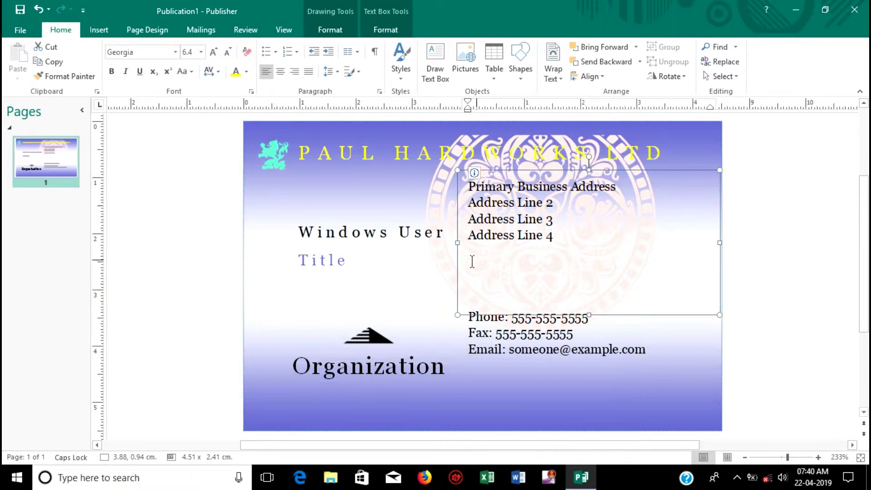
Step: Replace the Windows User placeholder with 'Pro:-' followed by the proprietor's name
left_click_drag(451, 241, 345, 234)
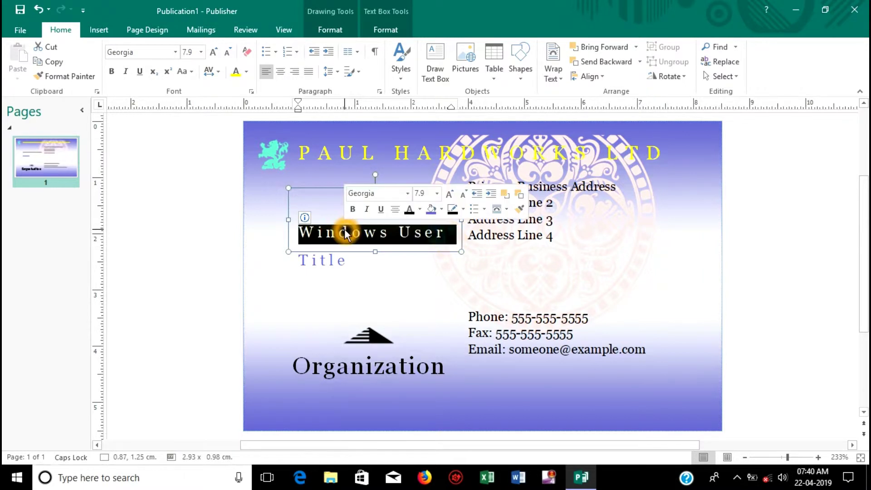
type("pR")
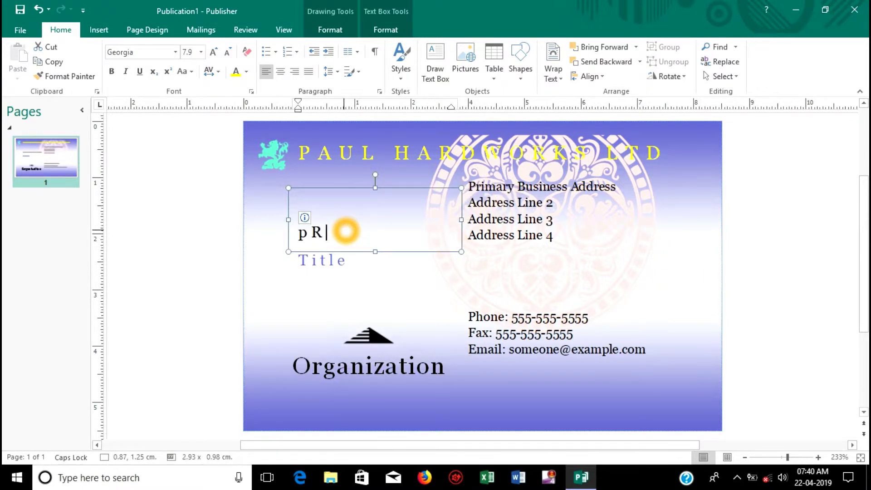
key("Caps_Lock")
type("-=")
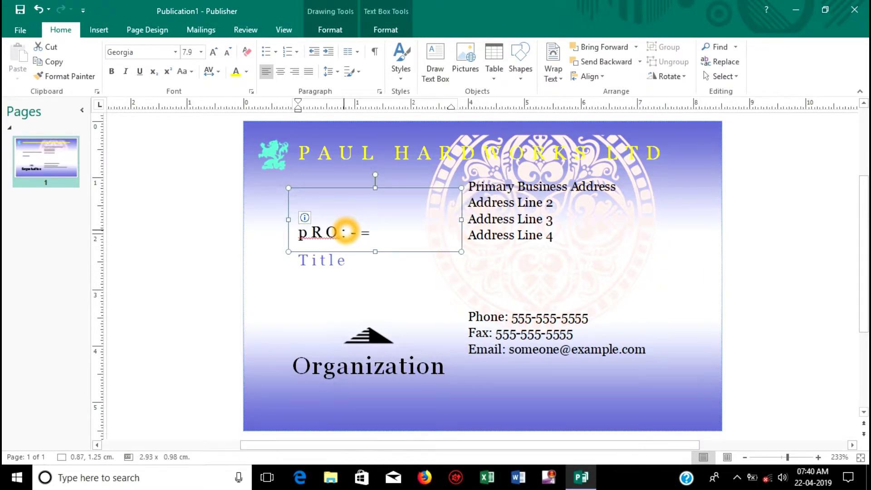
key("ctrl+a")
key("BackSpace")
key("Caps_Lock")
type("RO")
key("Caps_Lock")
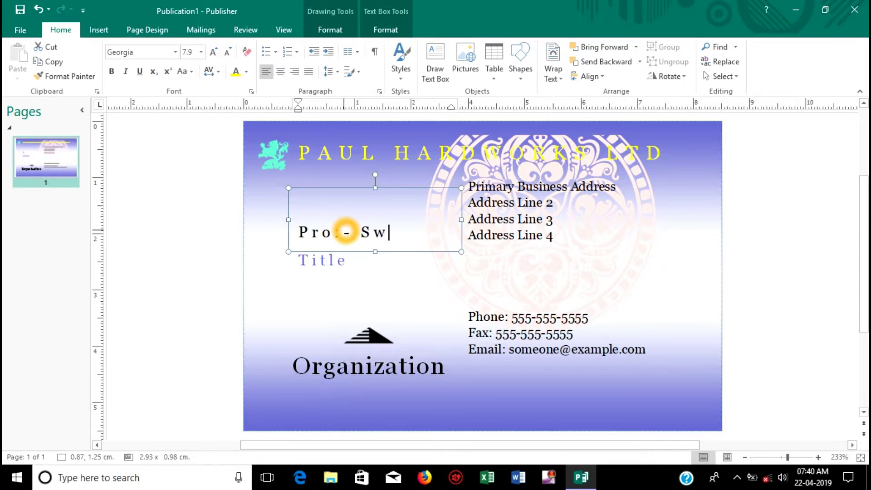
type("n Paul")
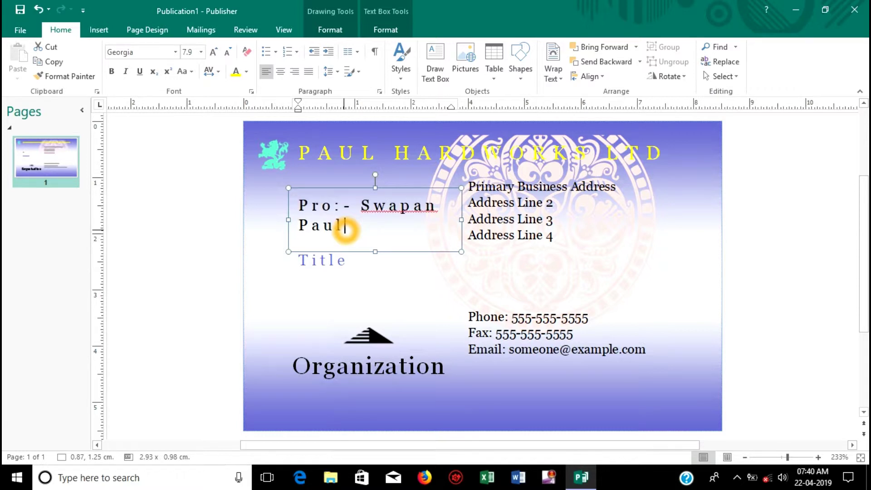
Step: Widen the proprietor name box and shift it slightly left
mouse_move(459, 230)
left_mouse_down()
mouse_move(469, 220)
mouse_move(530, 219)
left_mouse_up()
left_click(292, 220)
left_click(341, 195)
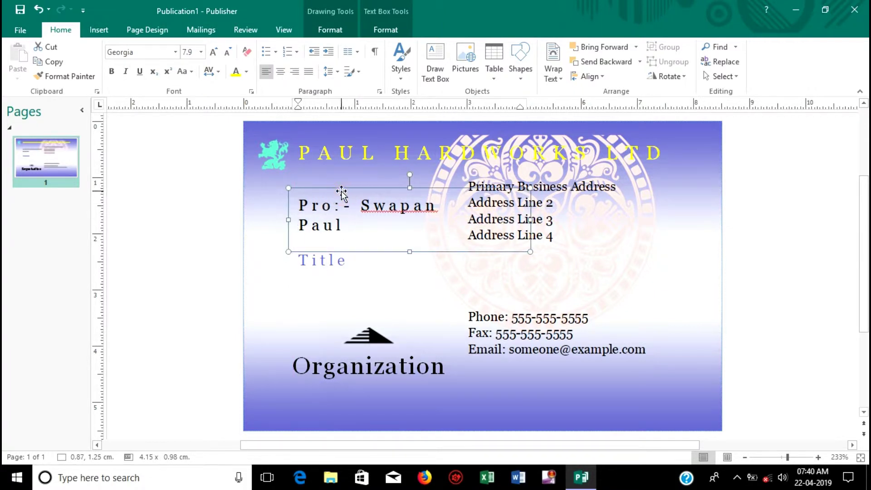
left_click_drag(341, 193, 329, 193)
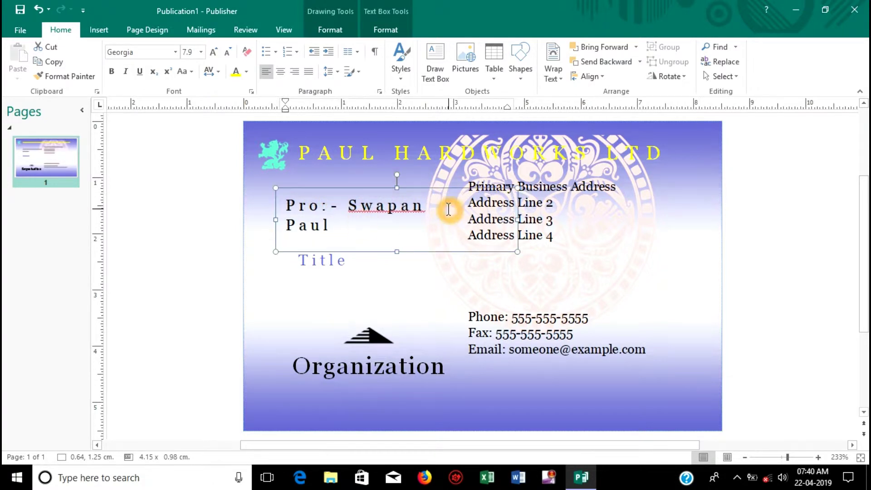
key("BackSpace")
key("Return")
Step: Replace the Title placeholder with 'Rod,Tin, Motor Pump,etc'
left_click(419, 243)
left_click(418, 291)
left_click(366, 266)
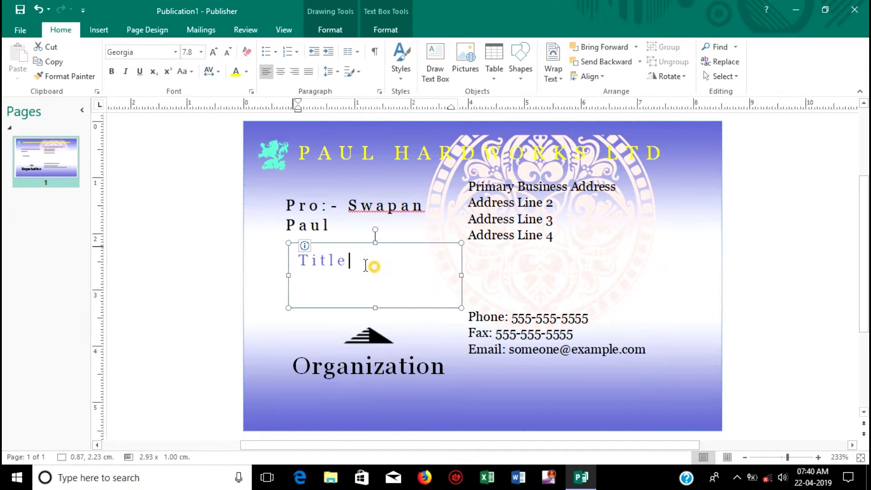
left_click_drag(365, 266, 300, 259)
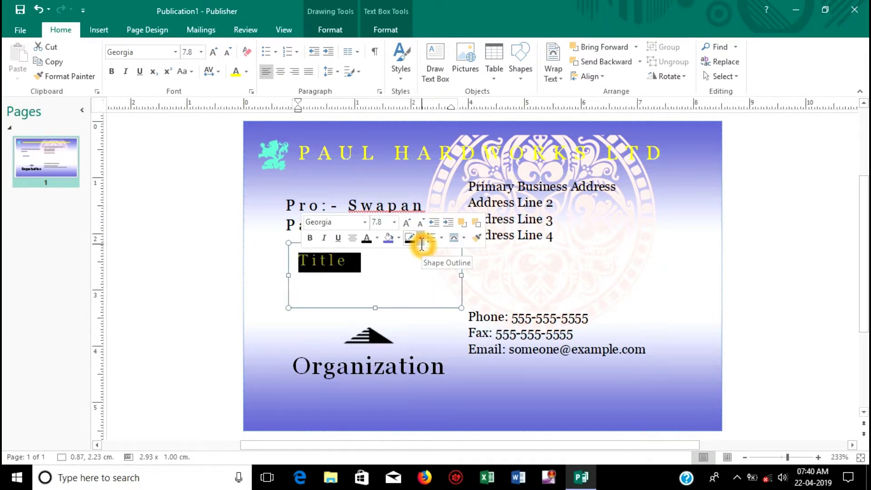
type("Ro")
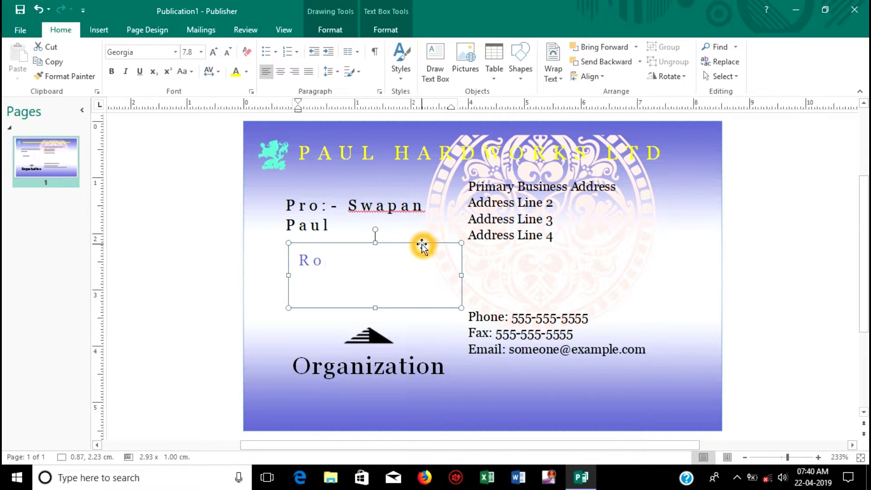
type("d,")
type("Tin, ")
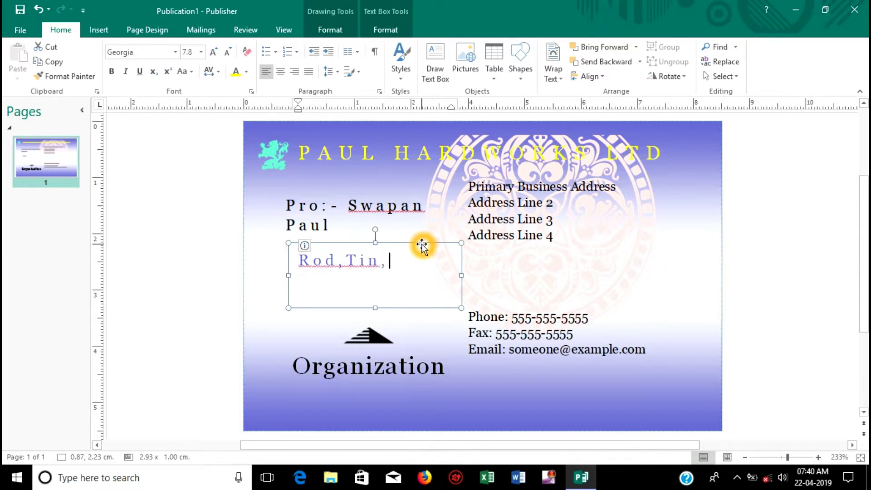
type("Motor ")
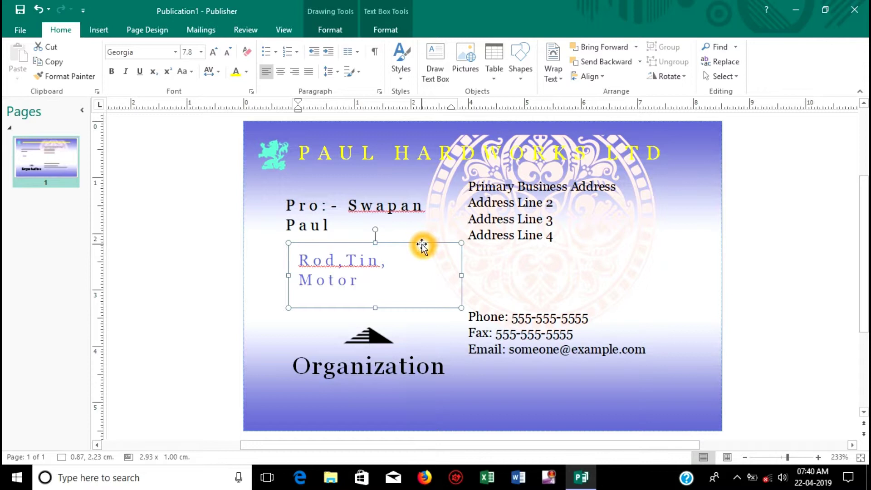
type("Pump,")
type("etc")
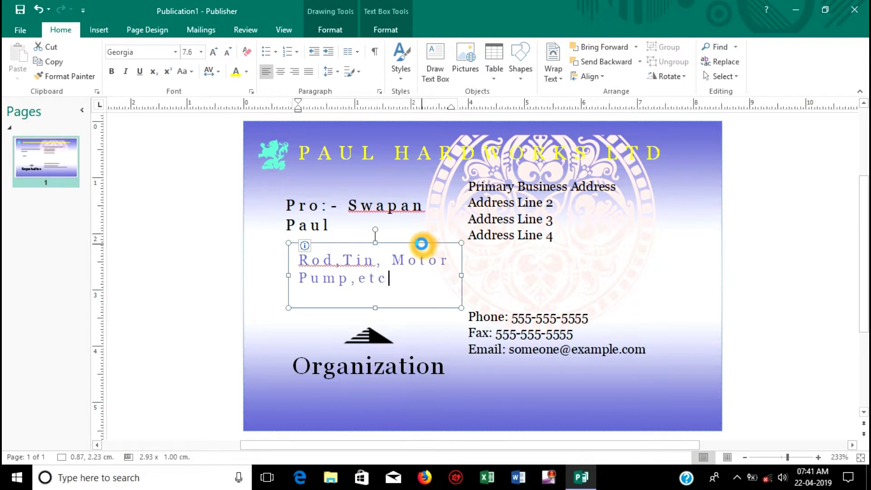
Step: Colour the product list a dark scheme colour and move its box up and left
left_click_drag(402, 278, 297, 259)
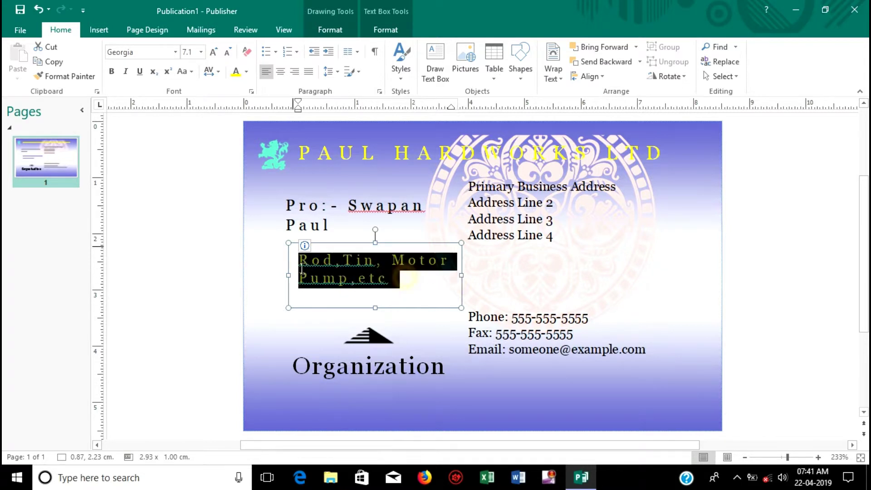
left_click(246, 71)
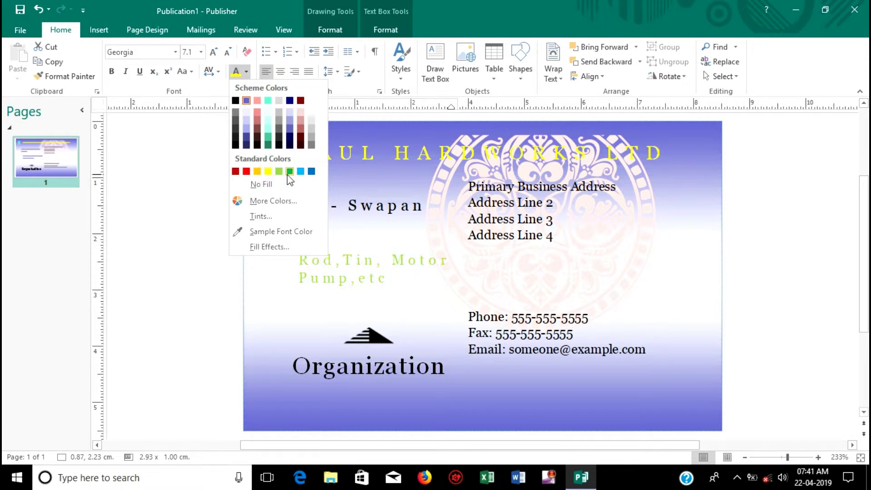
left_click(291, 146)
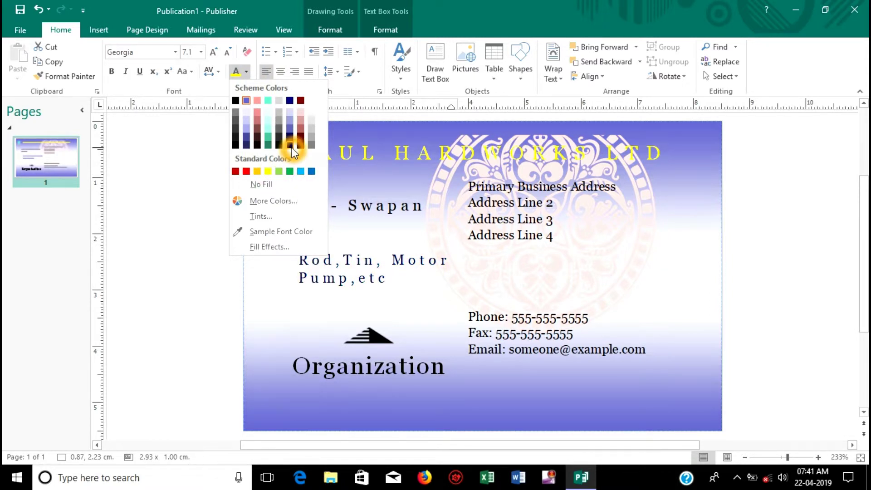
left_click(292, 151)
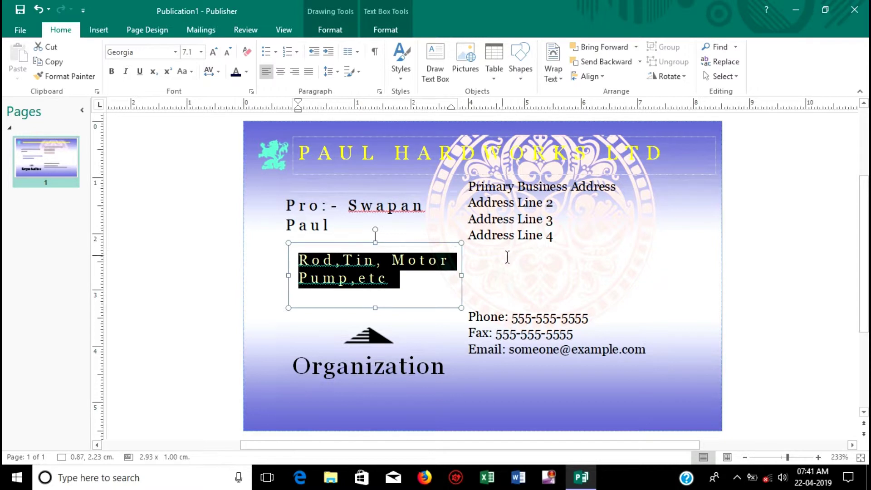
left_click_drag(435, 245, 428, 233)
Step: Replace the first two address placeholder lines with the road name and a 'pin-' PIN line
left_click(530, 251)
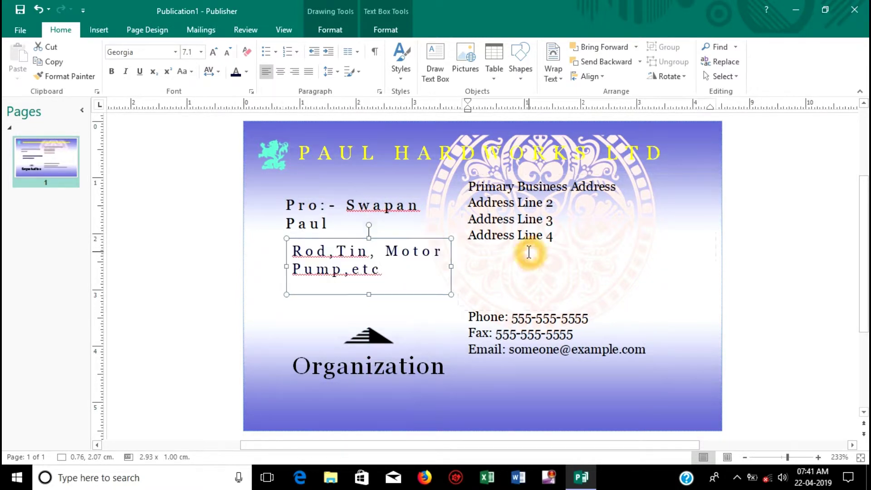
left_click(523, 201)
left_click_drag(618, 186, 472, 185)
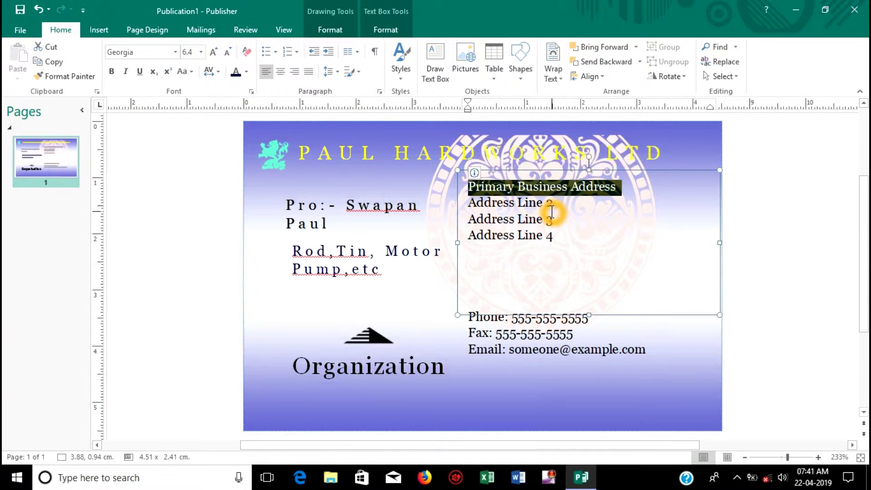
type("N")
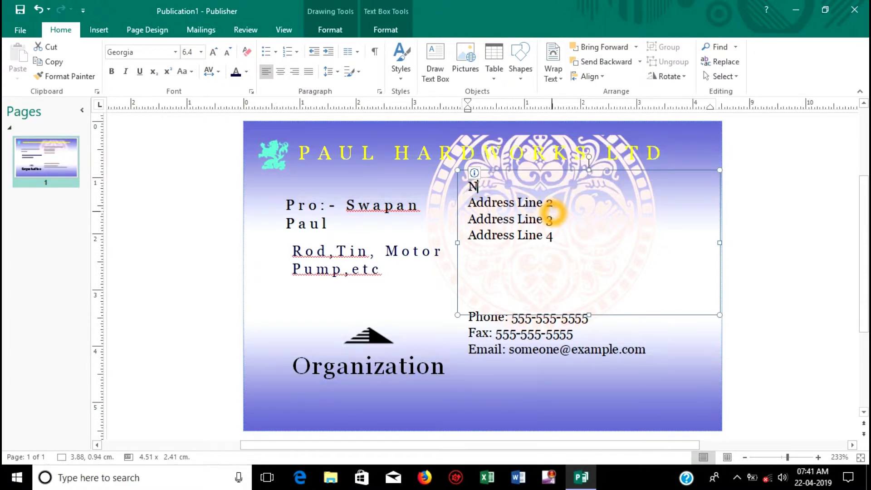
type("ew")
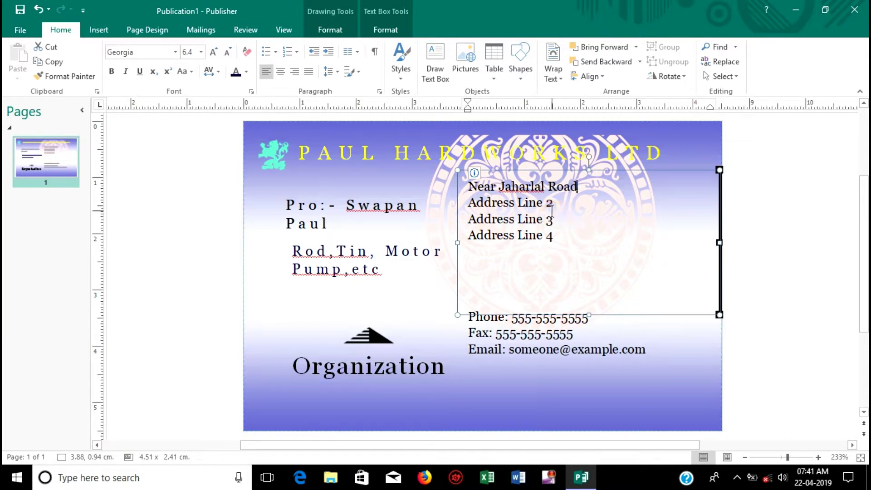
left_click_drag(554, 204, 493, 208)
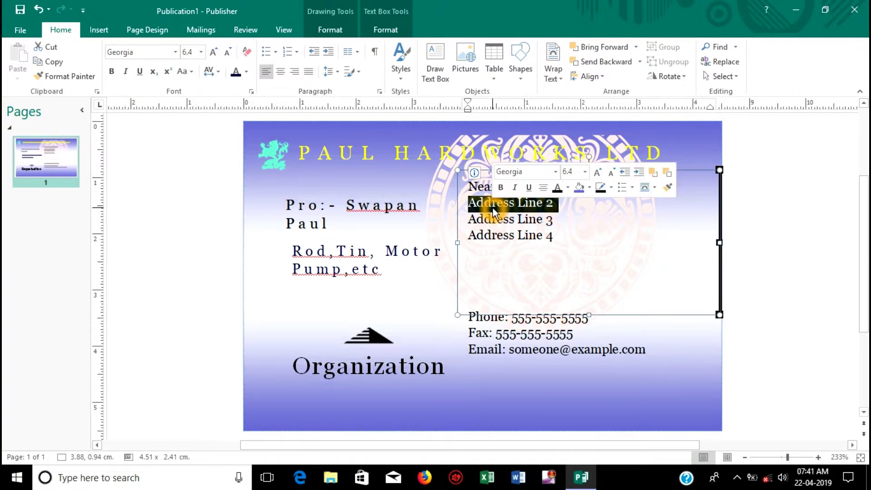
type("pin791010")
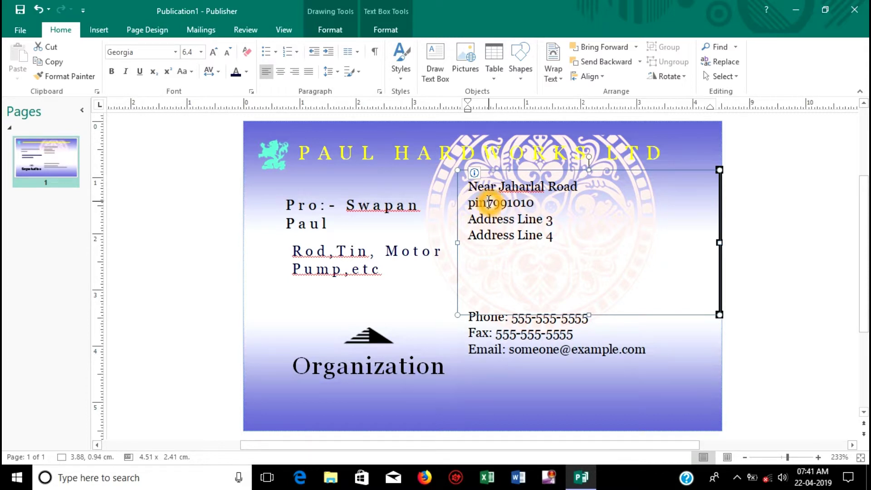
left_click(488, 203)
type("-")
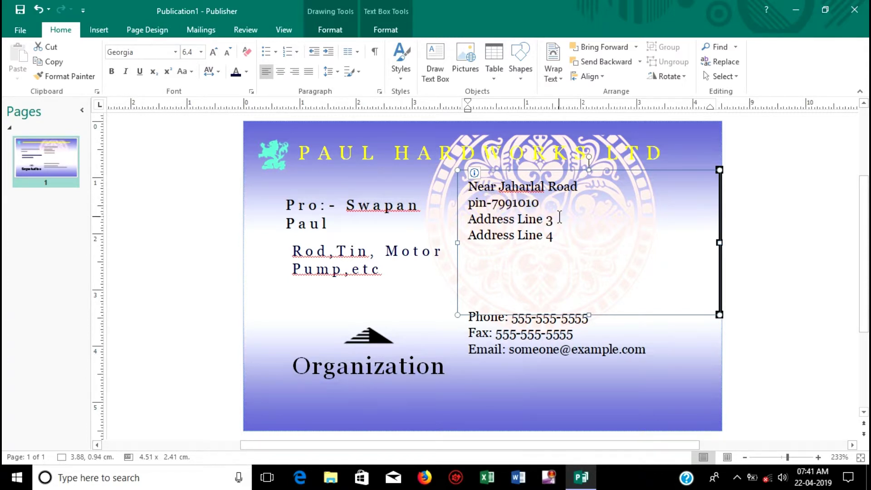
Step: Replace Address Line 3 with the contact number
triple_click(560, 218)
left_click(519, 219)
key("shift+End")
triple_click(519, 219)
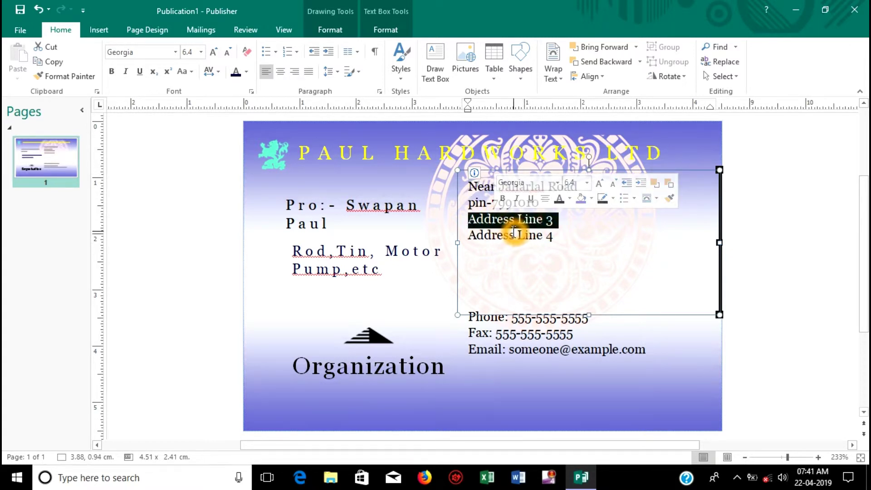
type("q")
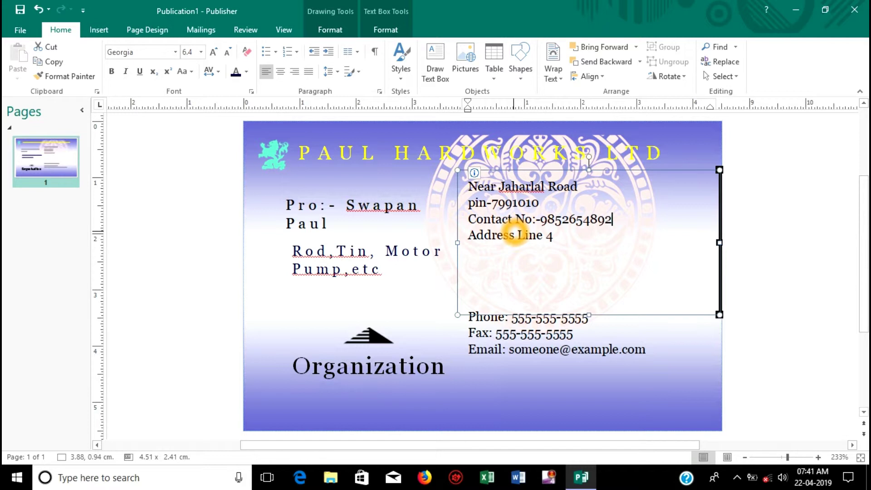
Step: Replace Address Line 4 with the state name
double_click(550, 236)
key("ctrl+a")
left_click(499, 236)
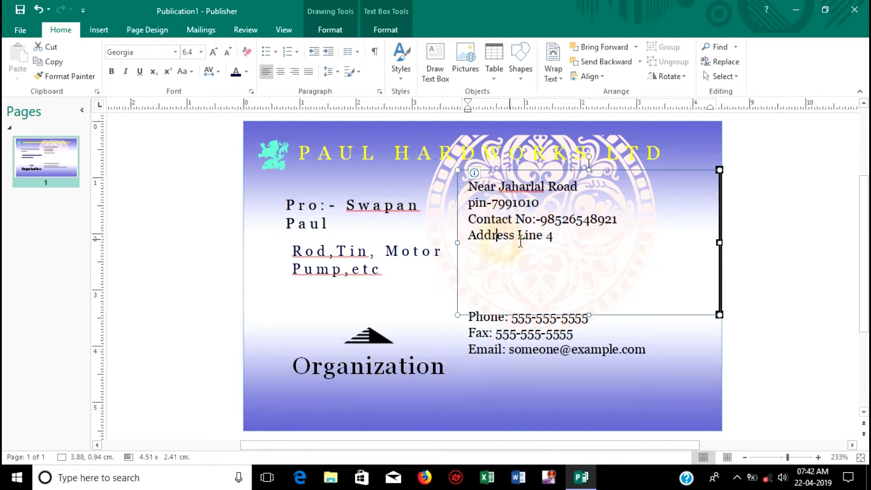
left_click_drag(552, 236, 475, 239)
triple_click(496, 239)
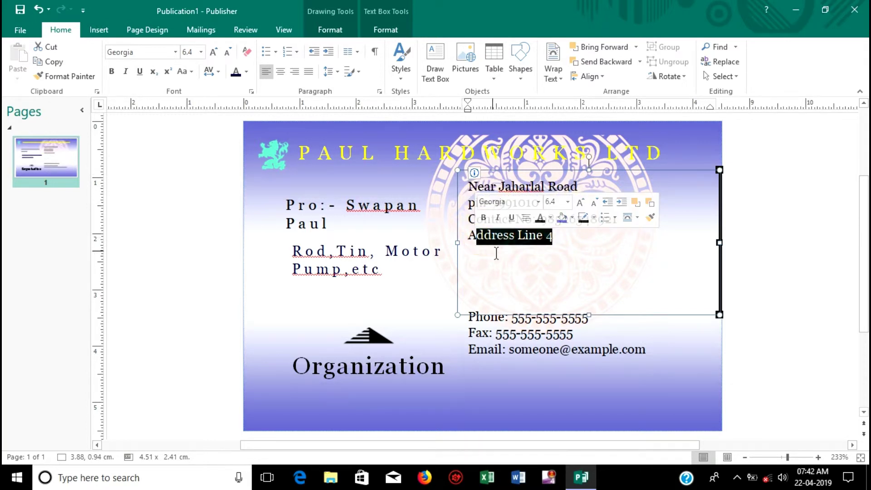
key("BackSpace")
triple_click(477, 236)
left_click(480, 236)
triple_click(478, 237)
left_click(478, 237)
triple_click(479, 236)
left_click(479, 237)
left_click(567, 252)
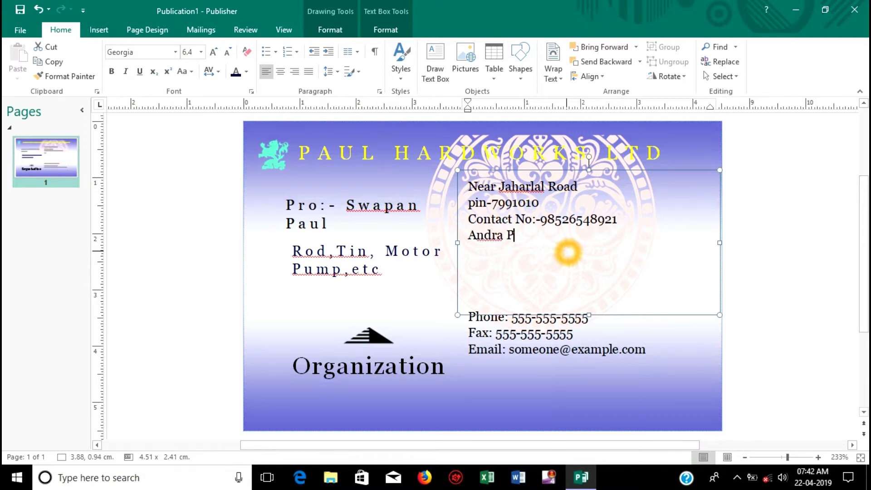
type("desh")
Step: Type the business's phone number, fax number and e-mail address over the sample contact values
left_click(585, 320)
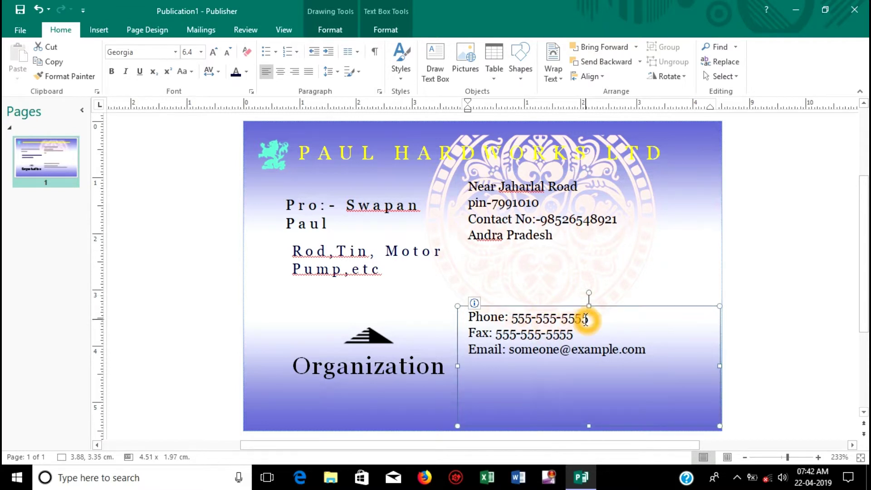
left_click_drag(587, 320, 512, 318)
type("d")
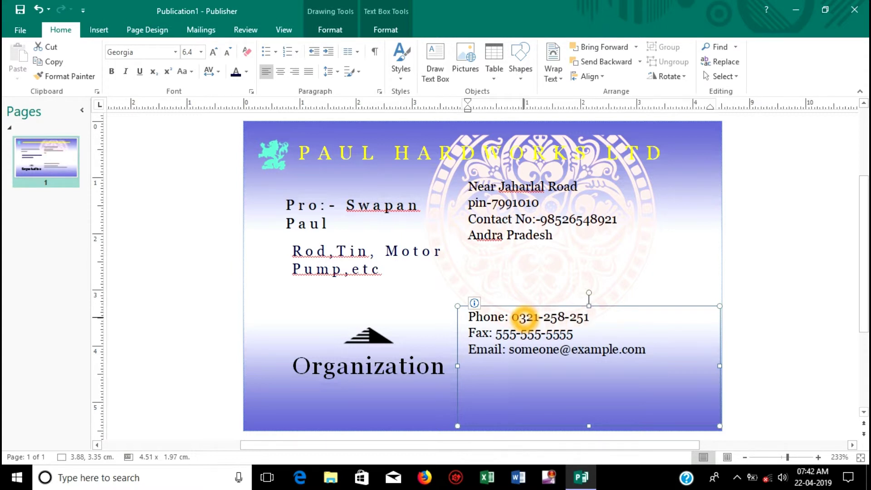
left_click_drag(571, 336, 505, 337)
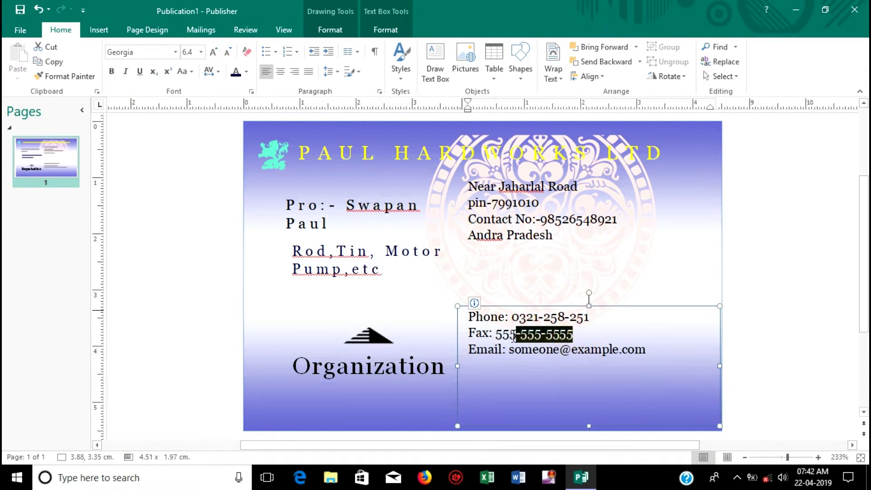
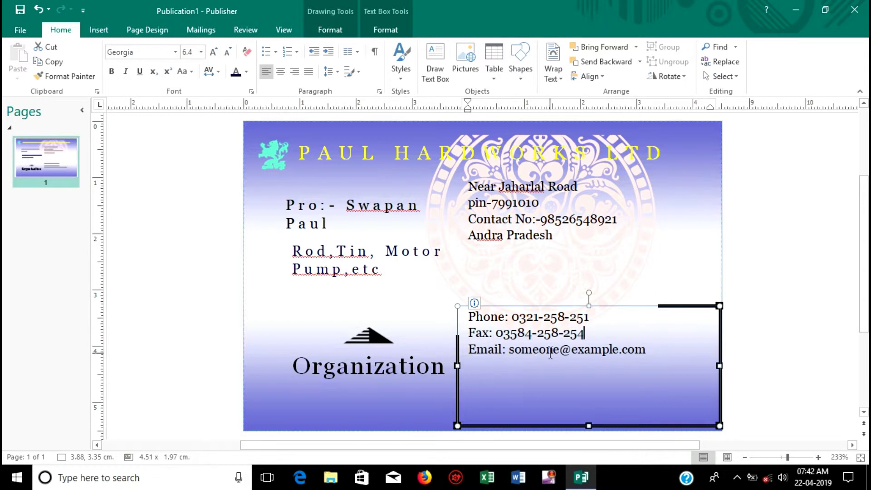
left_click_drag(559, 350, 510, 353)
left_click_drag(654, 351, 611, 353)
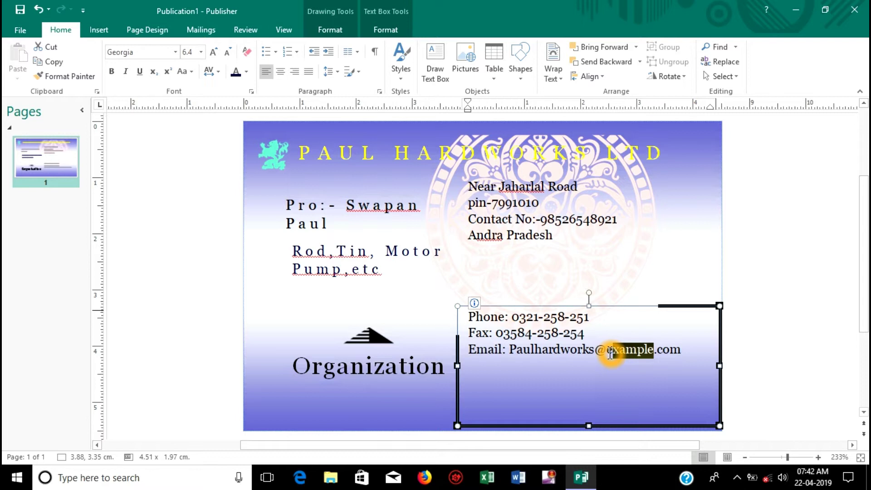
type("gmail")
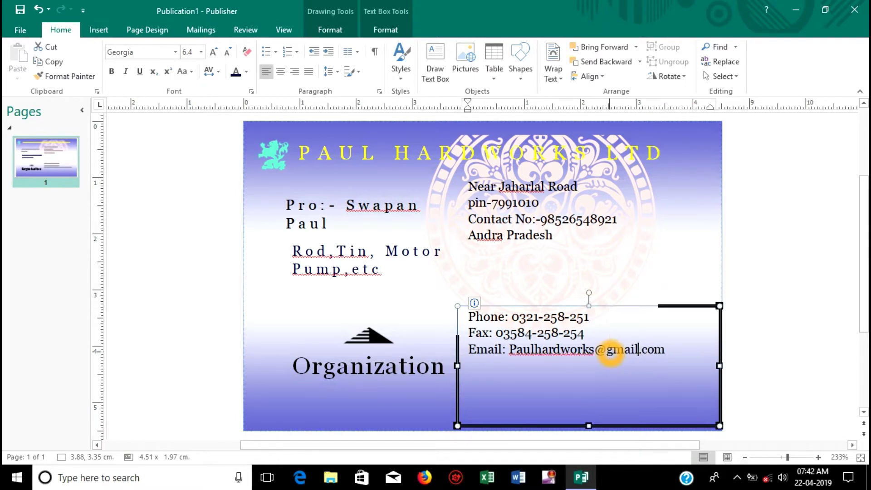
type(".com")
Step: Replace the 'Organization' logo text under the emblem with 'PHL'
left_click(295, 366)
left_click_drag(295, 366, 435, 371)
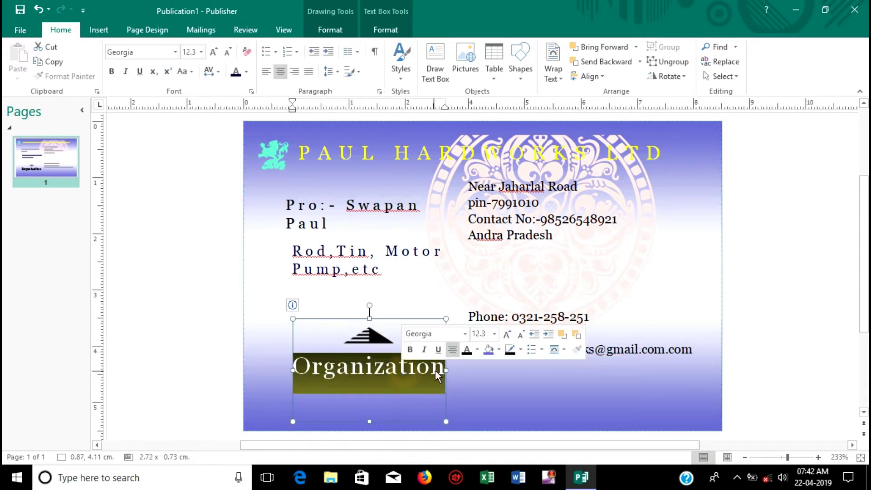
type("PHL")
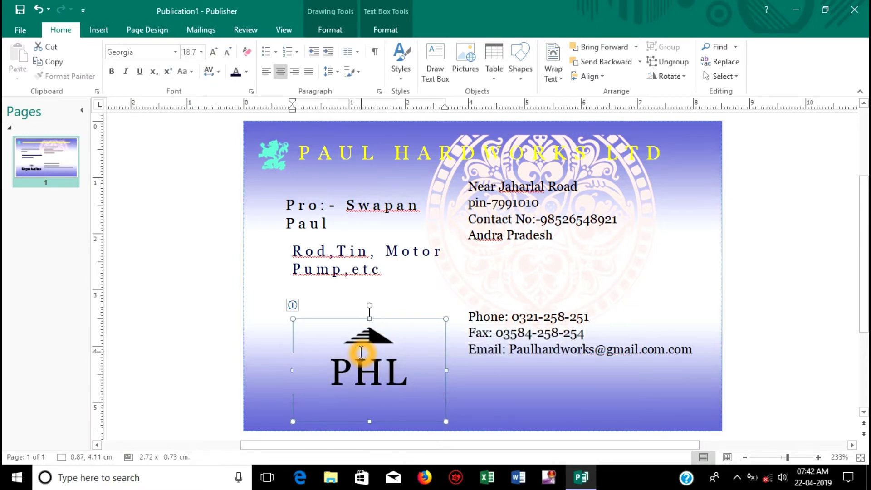
left_click(768, 292)
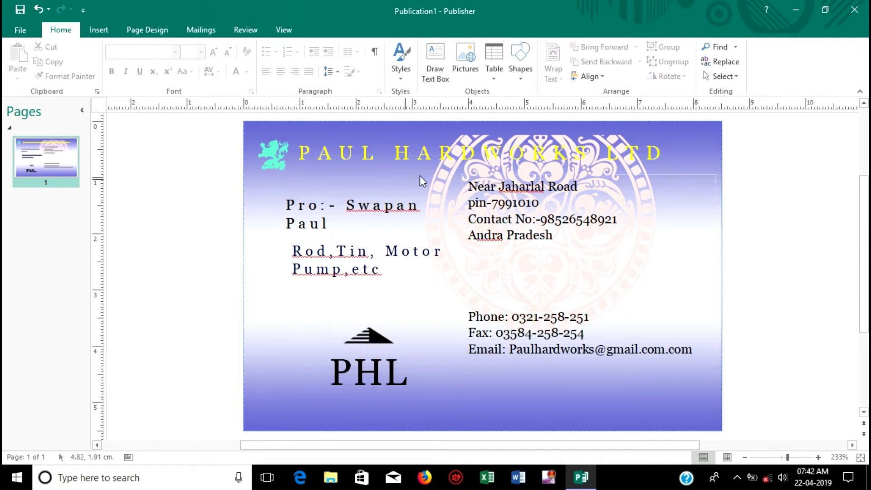
left_click(647, 245)
left_click(763, 240)
Step: Open the print preview of the business card and zoom in on the sheet
left_click(25, 31)
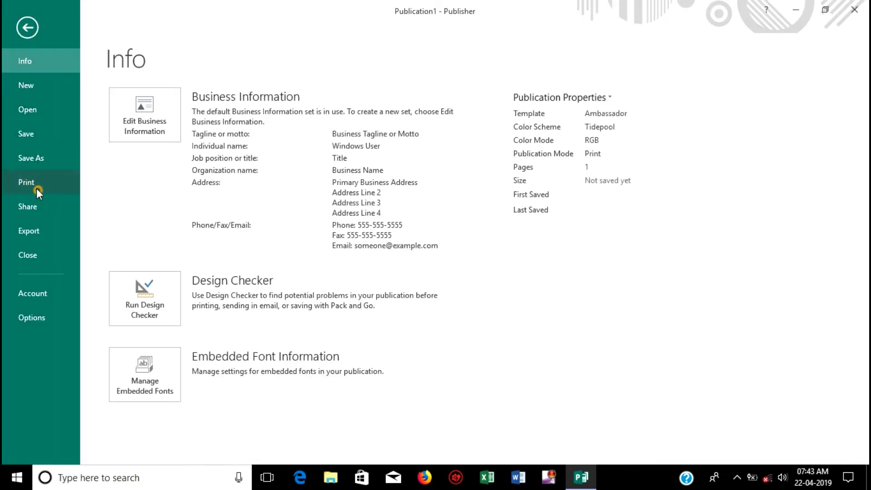
left_click(36, 189)
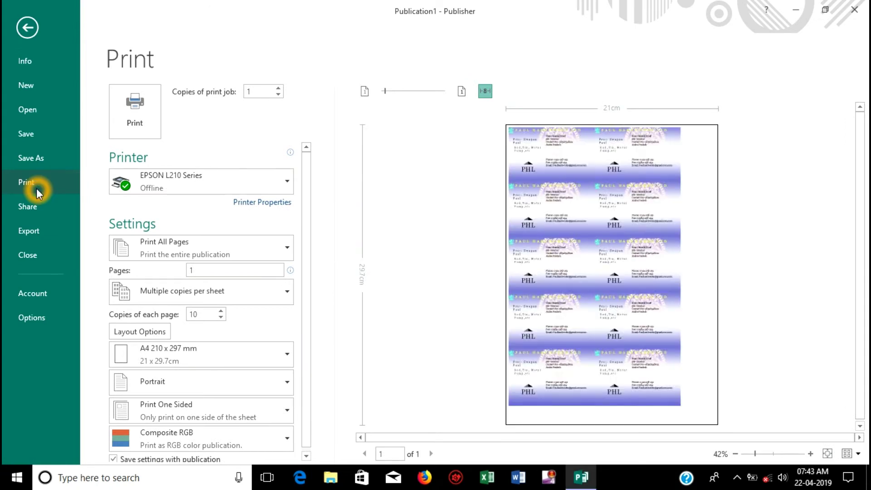
left_click(625, 193)
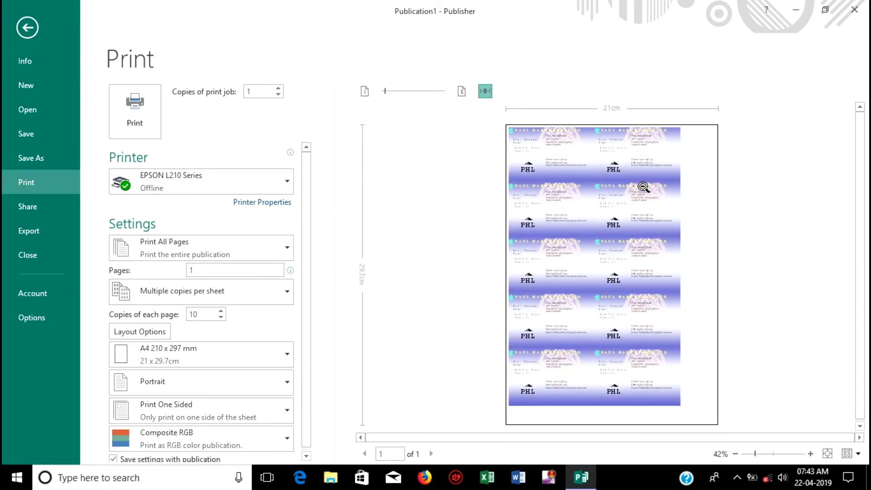
scroll(550, 212, "down", 2)
scroll(549, 213, "down", 1)
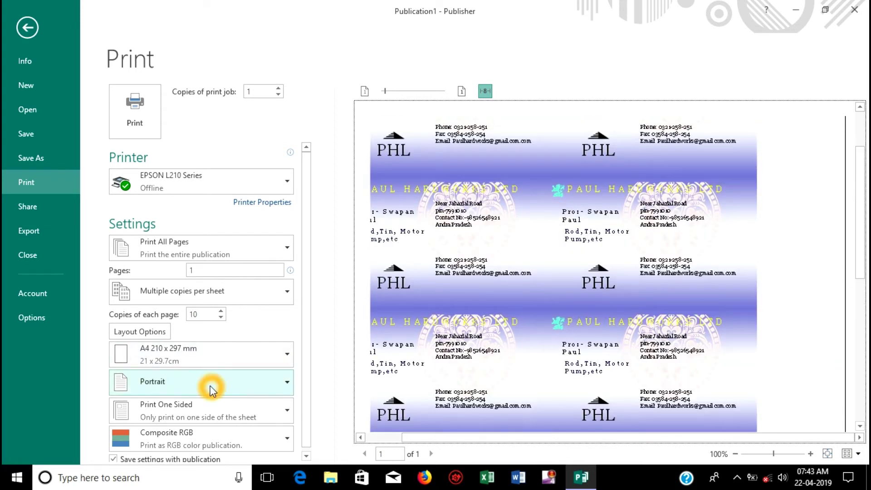
Step: Lower the copies of each page from 10 down to 2 with the spinner
left_click(221, 317)
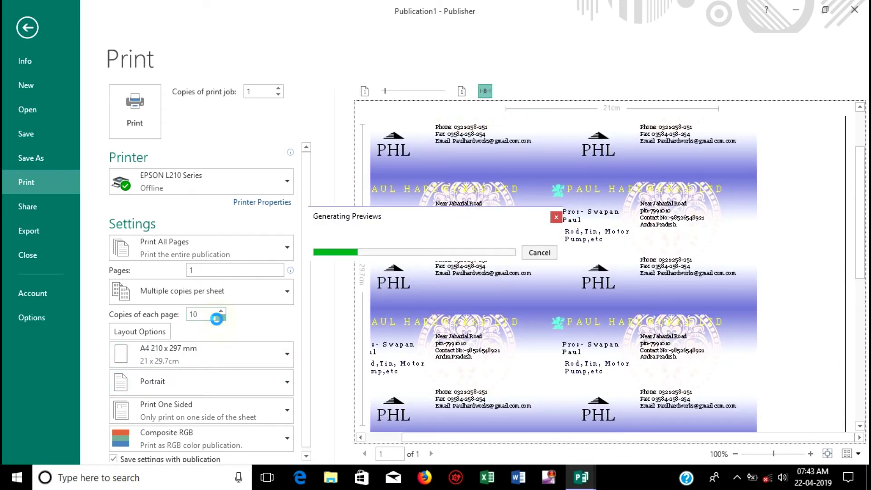
left_click(221, 316)
left_click(222, 317)
left_click(221, 317)
left_click(221, 317)
left_click(221, 318)
left_click(222, 318)
left_click(222, 317)
left_click(222, 317)
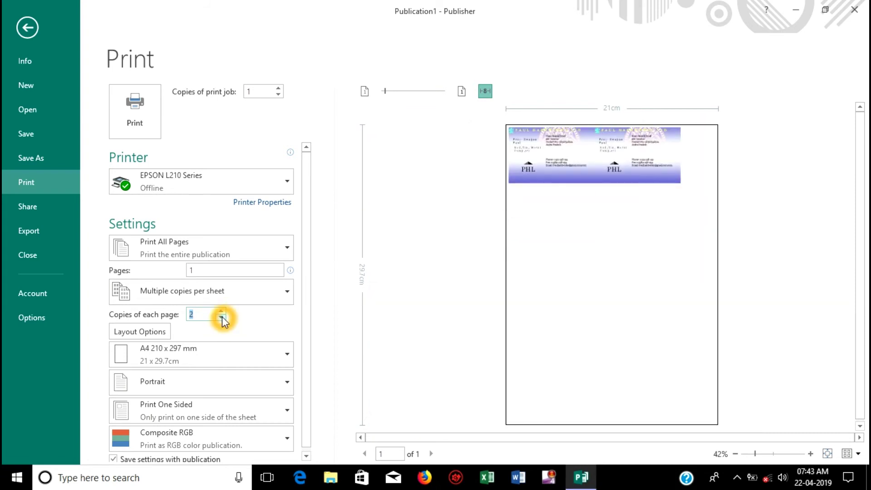
Step: Set copies to 1 per sheet and zoom the preview to check the single card
left_click(618, 164)
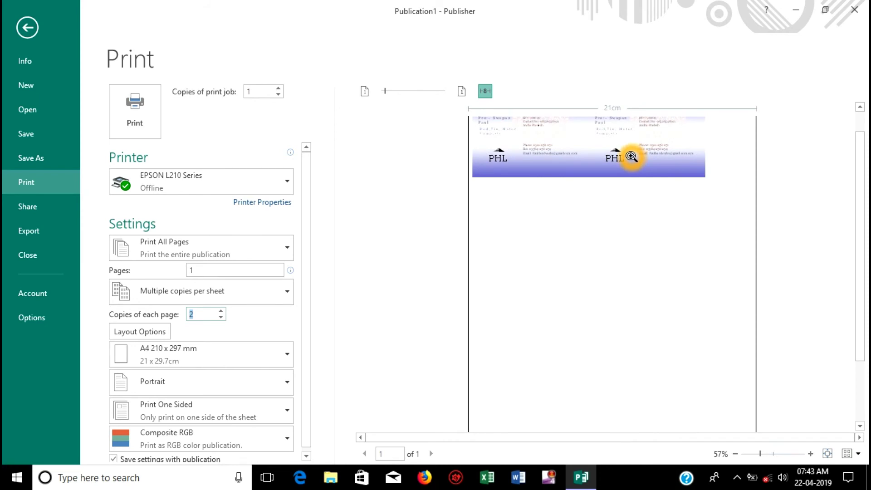
scroll(629, 164, "up", 1)
left_click(630, 169)
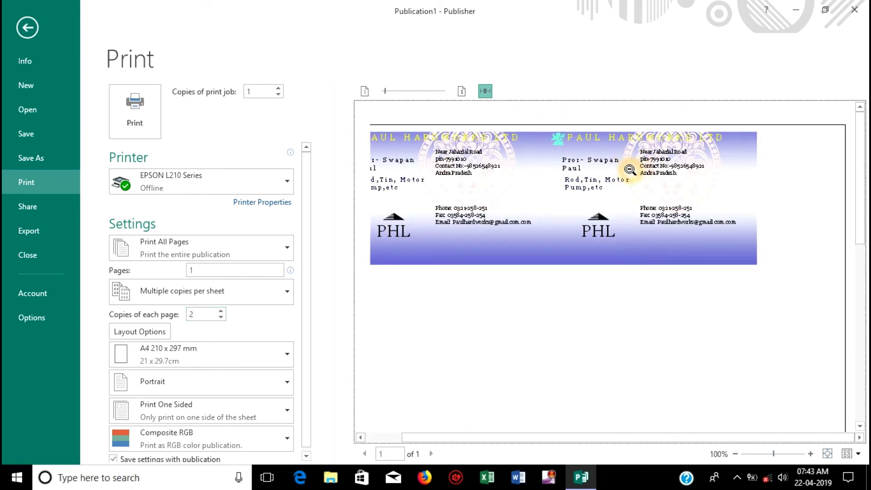
scroll(600, 253, "down", 1)
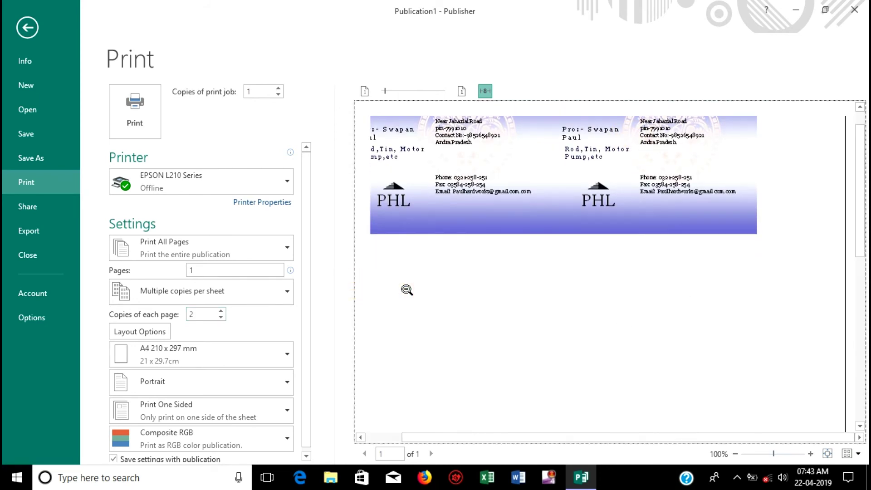
scroll(407, 288, "down", 1)
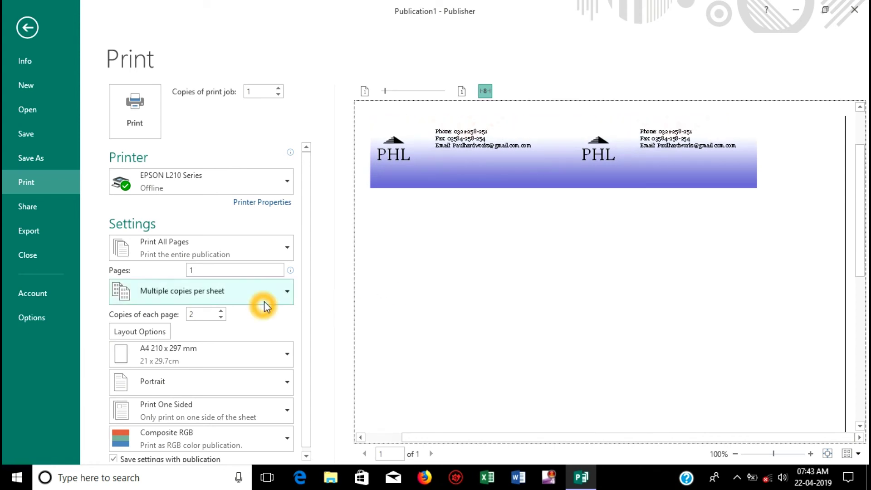
left_click(221, 317)
left_click(566, 289)
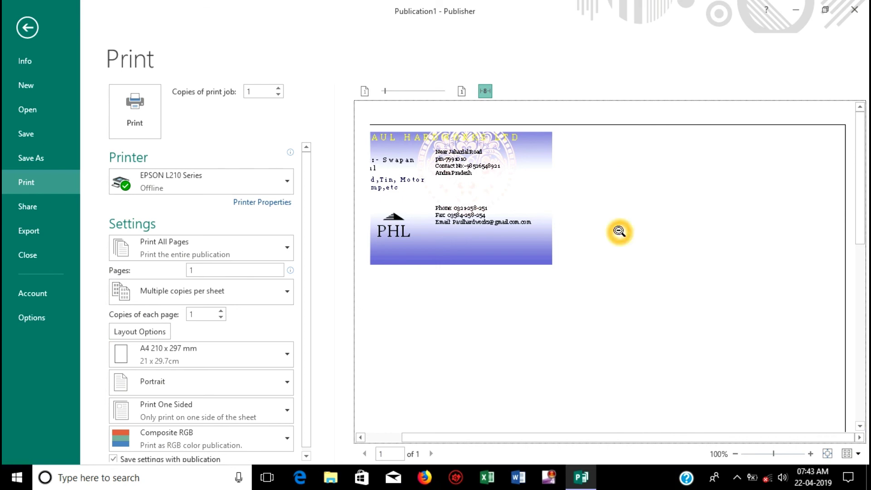
left_click(620, 233)
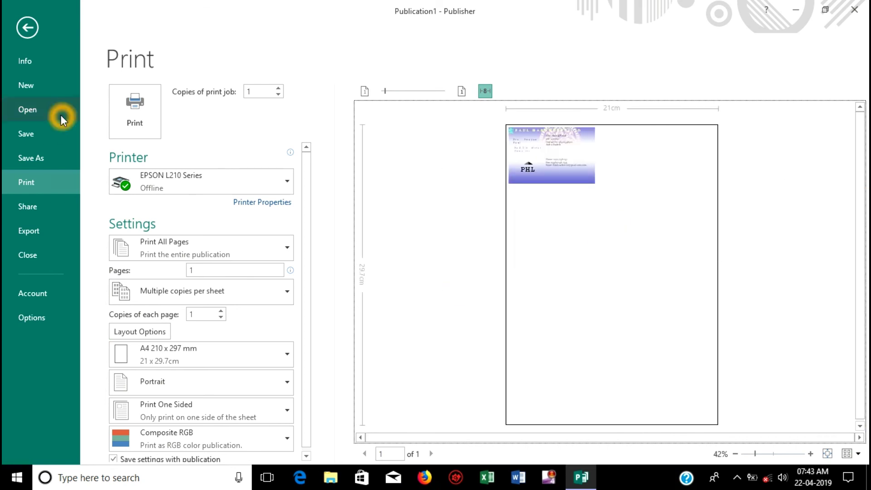
scroll(208, 342, "down", 1)
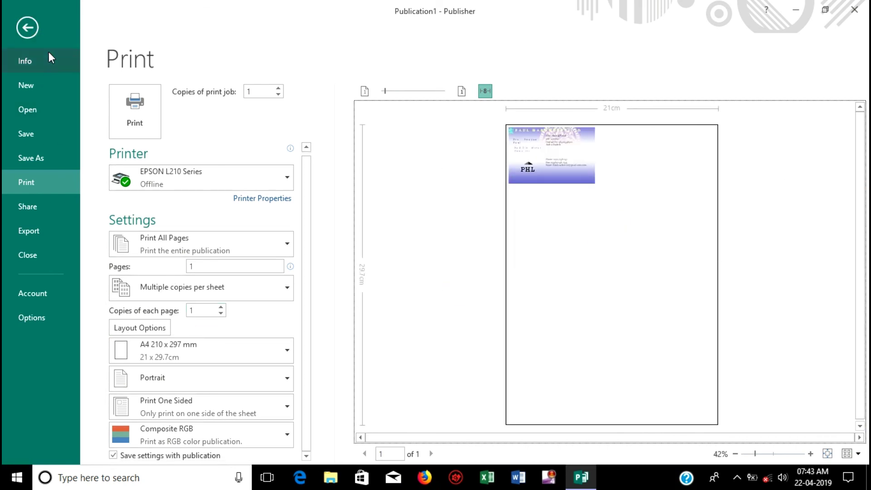
Step: Leave the print preview and return to editing the business card
left_click(33, 34)
left_click(527, 233)
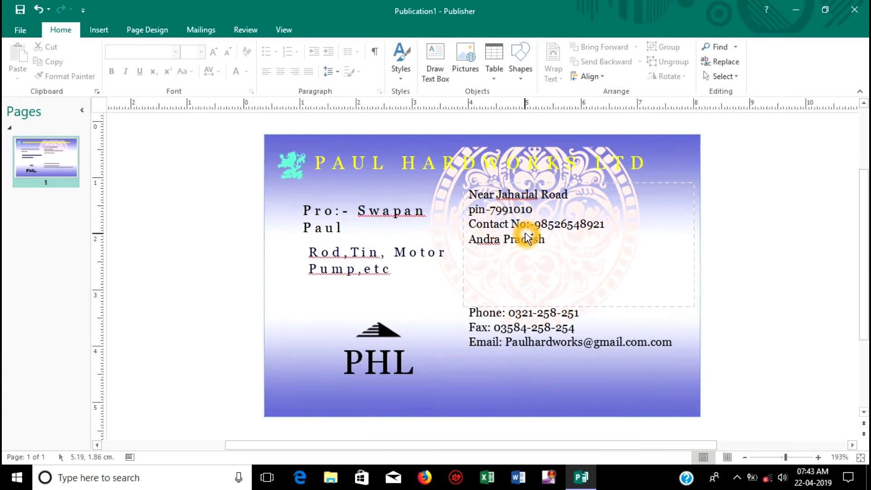
scroll(527, 235, "down", 3)
scroll(527, 235, "up", 4)
scroll(527, 235, "up", 1)
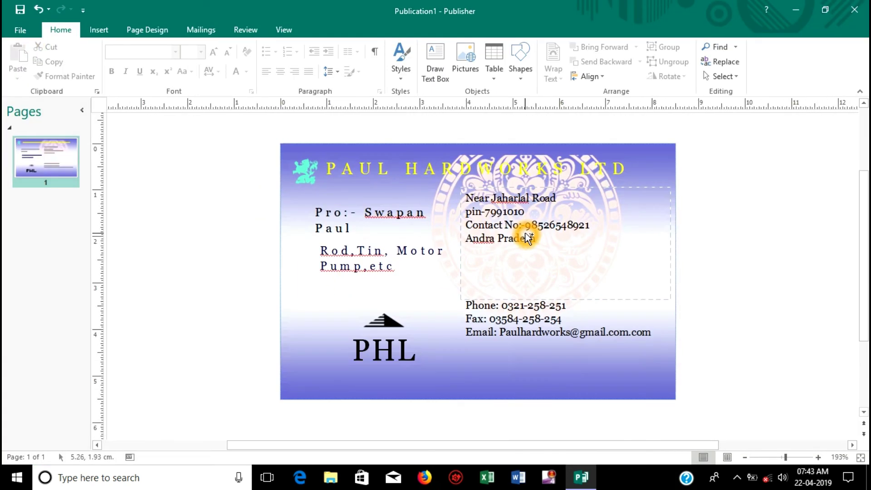